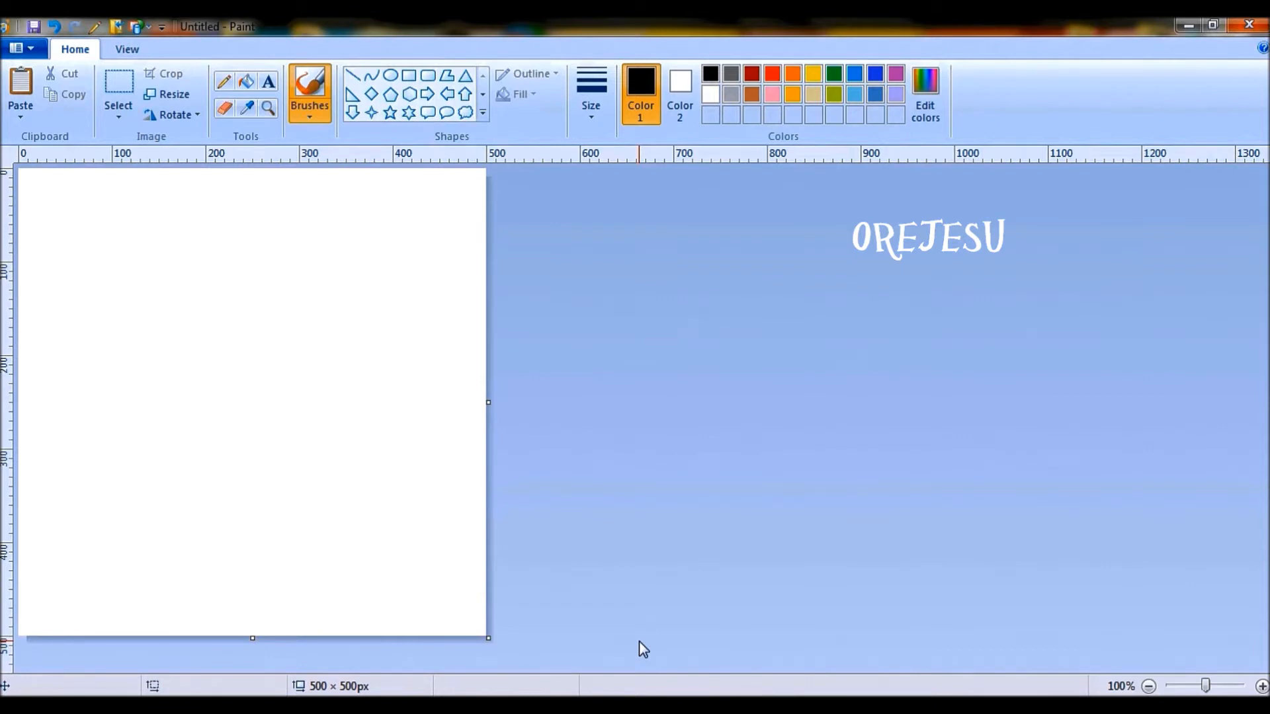
pyautogui.click(131, 56)
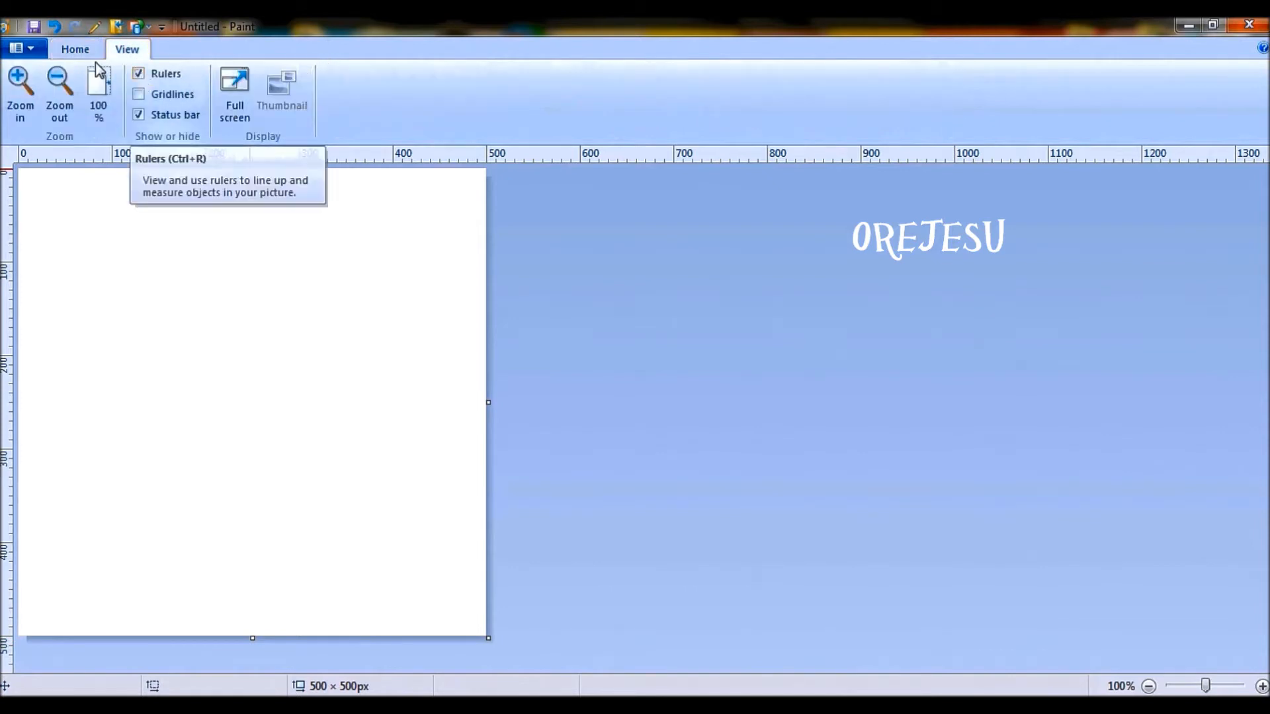
pyautogui.click(74, 50)
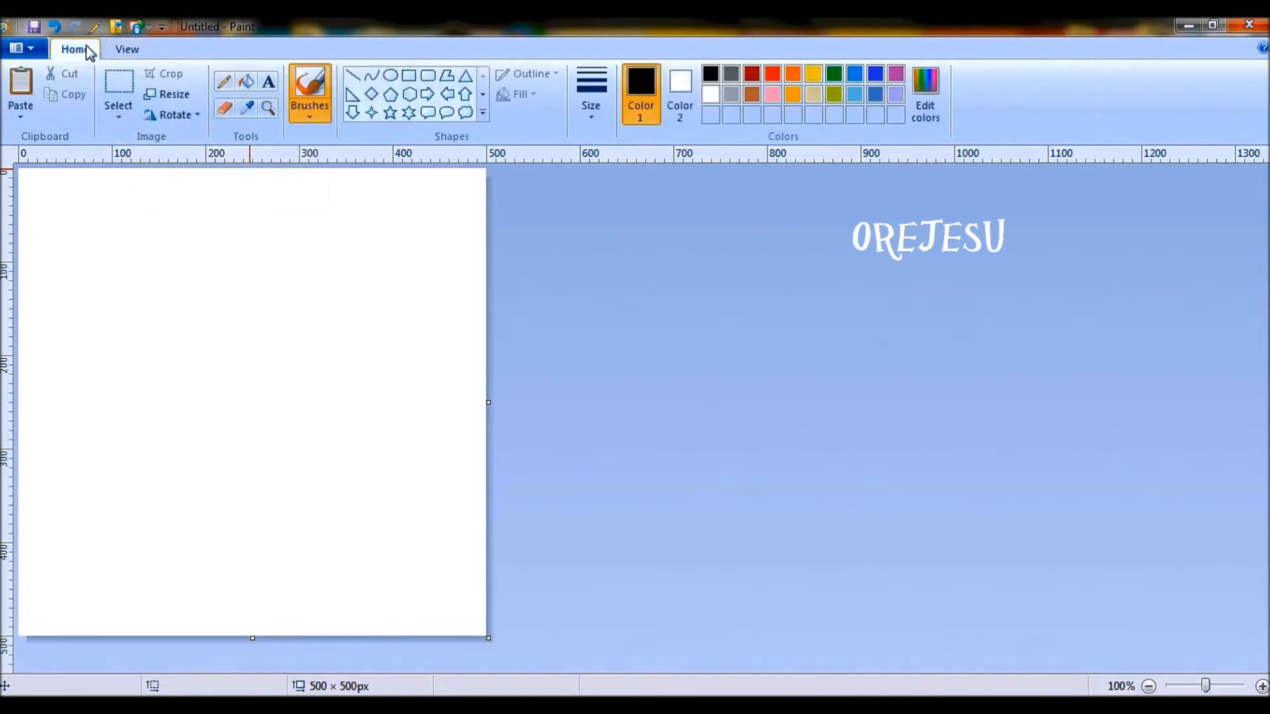
# Draw a black curve from the canvas's upper-right corner to its centre, bending it toward the upper-left and then the lower-right corner
pyautogui.click(373, 76)
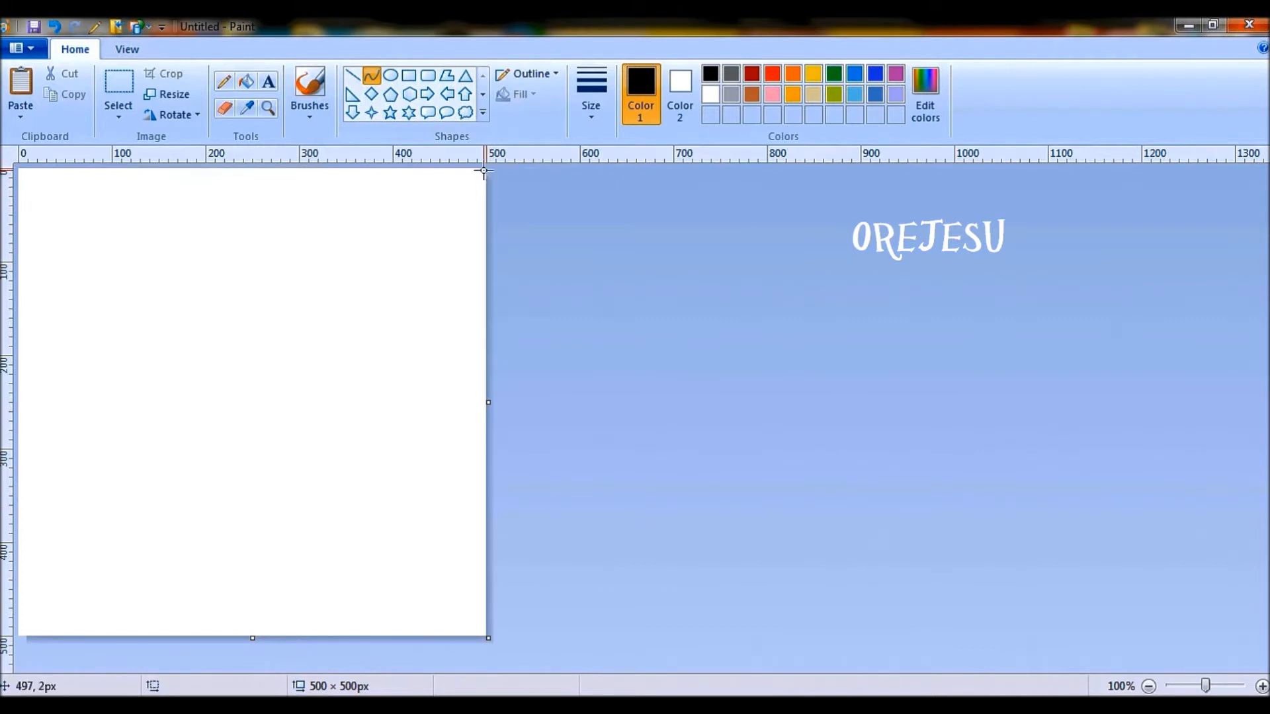
pyautogui.moveTo(485, 170); pyautogui.dragTo(251, 401)
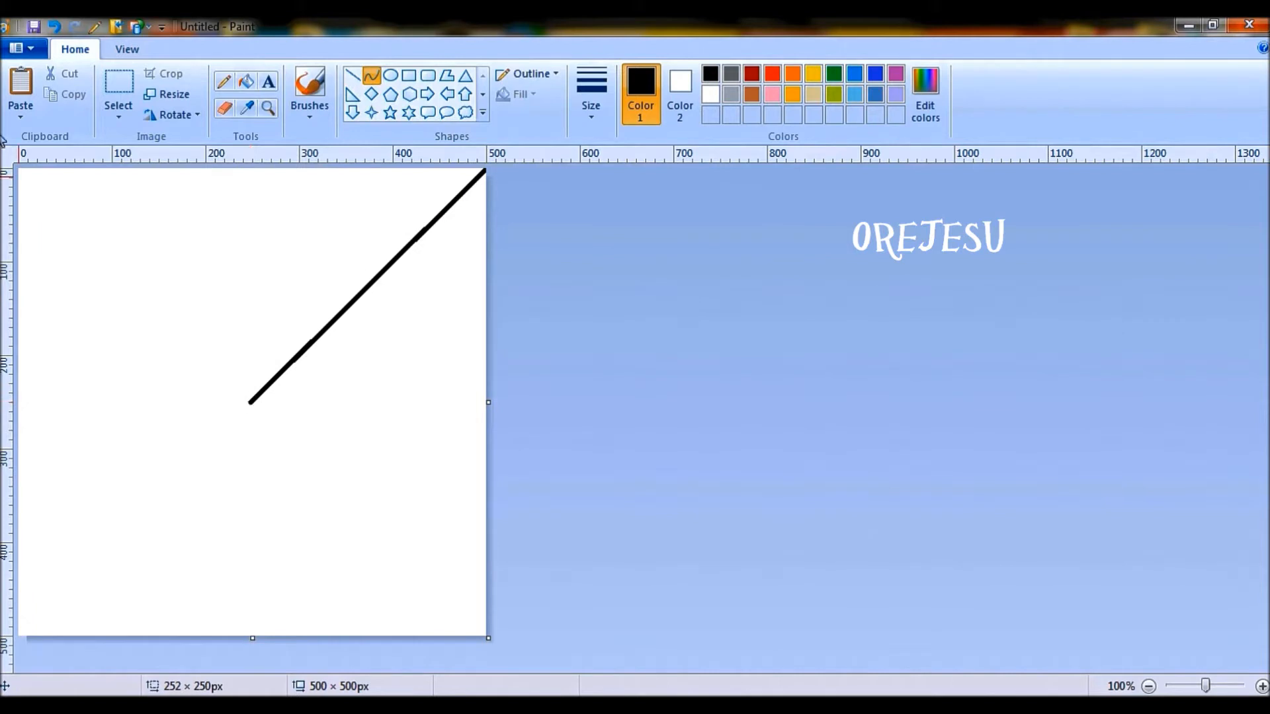
pyautogui.click(20, 171)
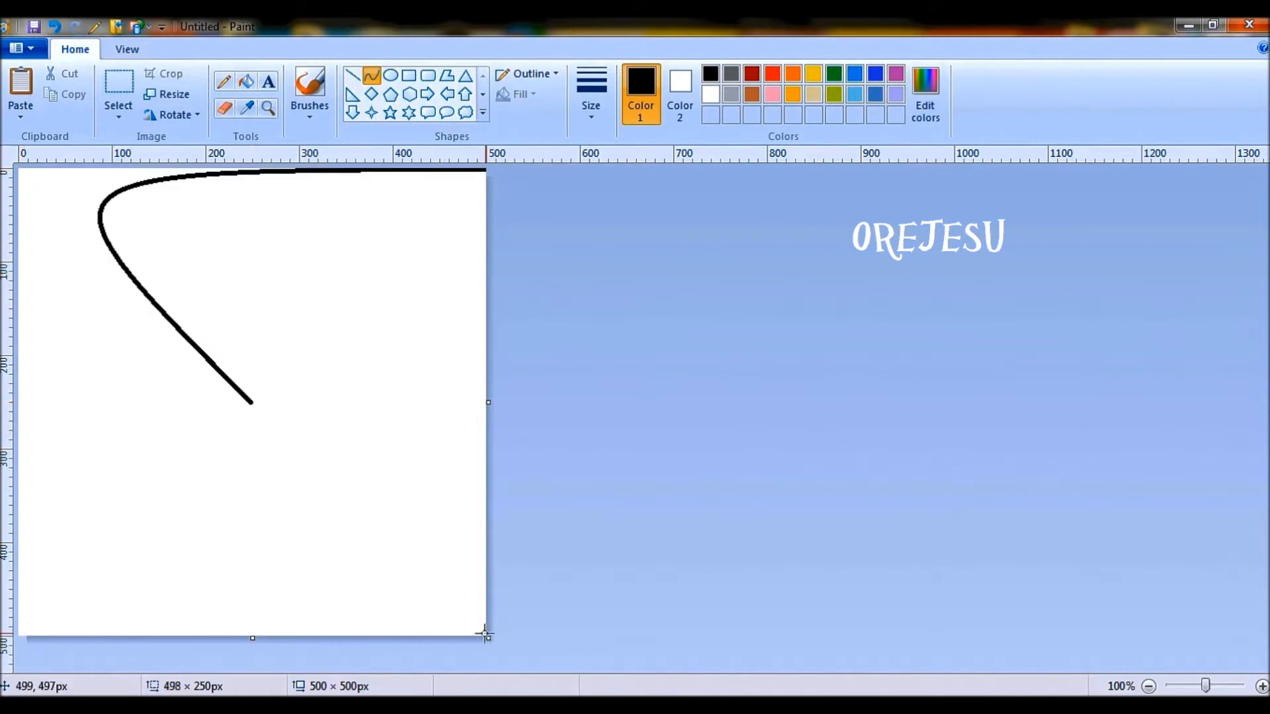
pyautogui.click(482, 633)
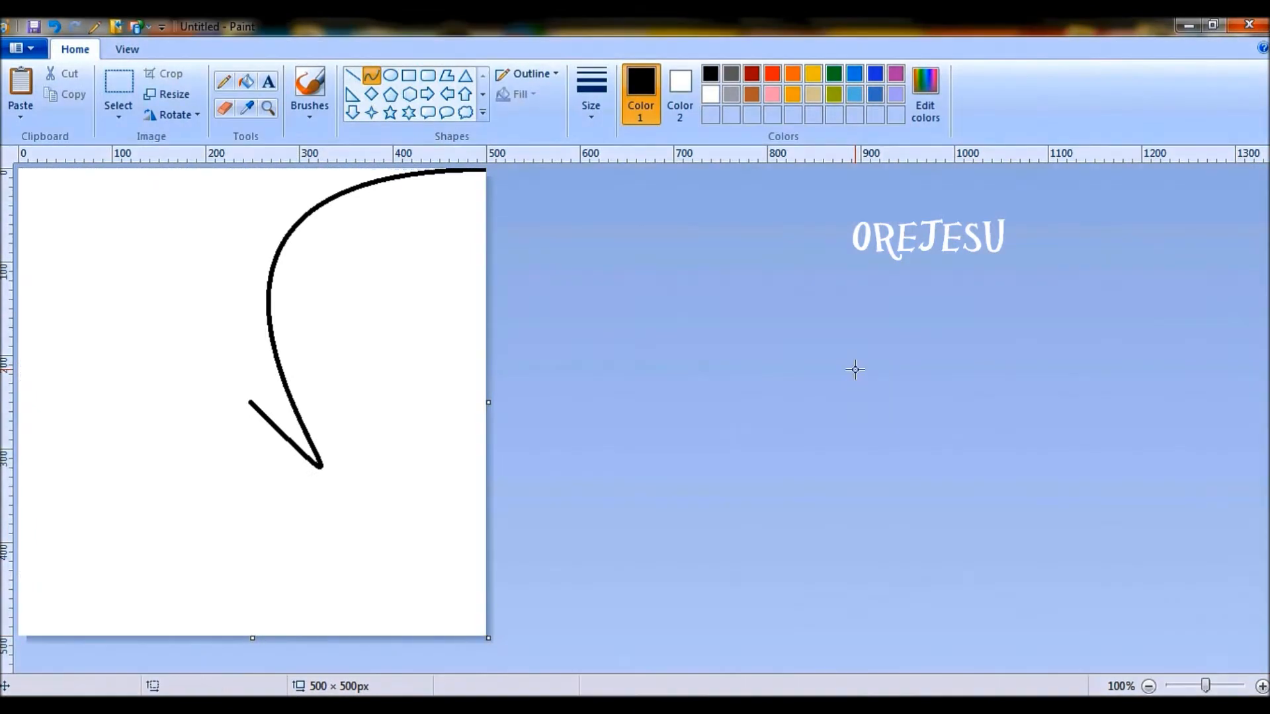
# Select the whole canvas with transparent selection and overlay a horizontally flipped copy of the curve on the original
pyautogui.hotkey('ctrl', 'a')
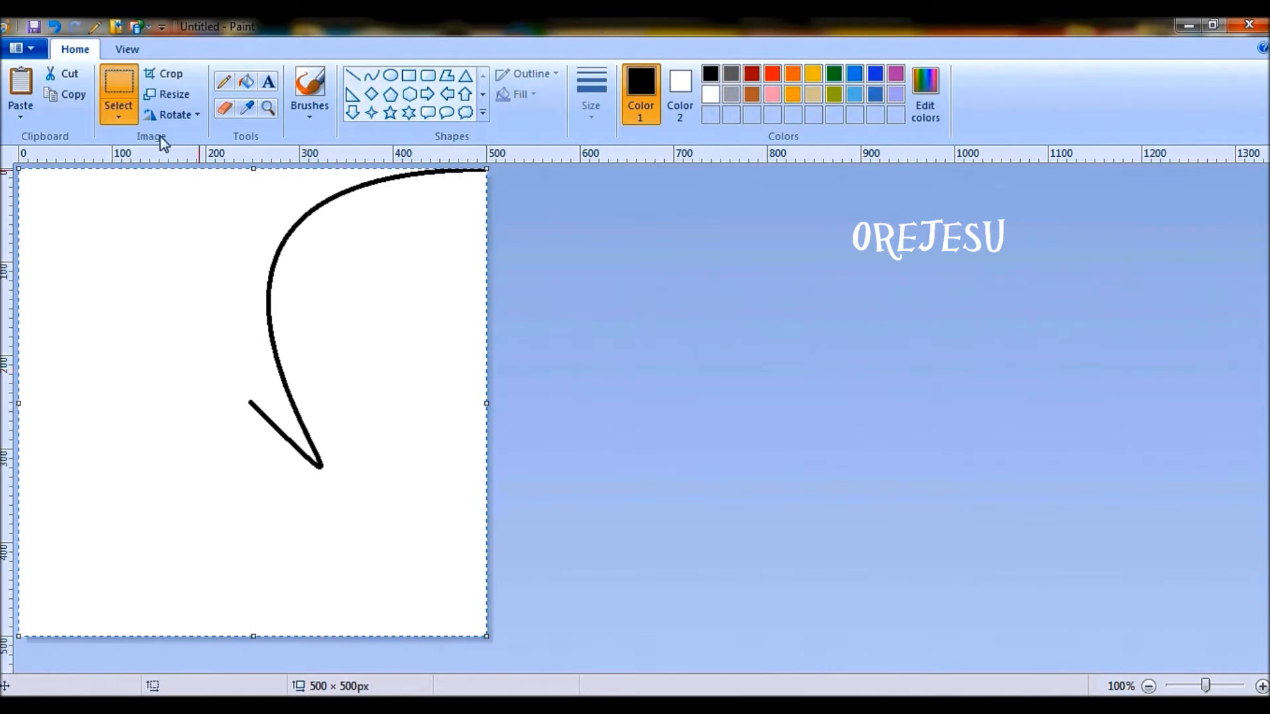
pyautogui.click(124, 122)
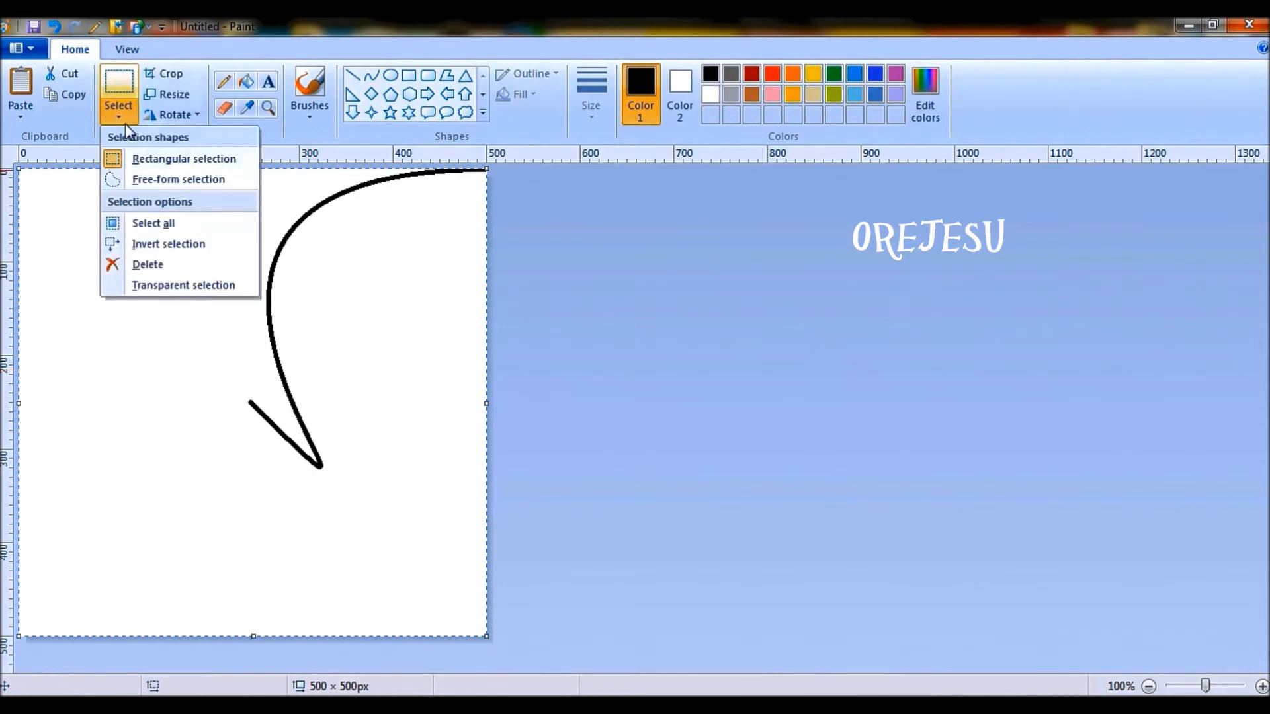
pyautogui.click(180, 285)
pyautogui.click(197, 114)
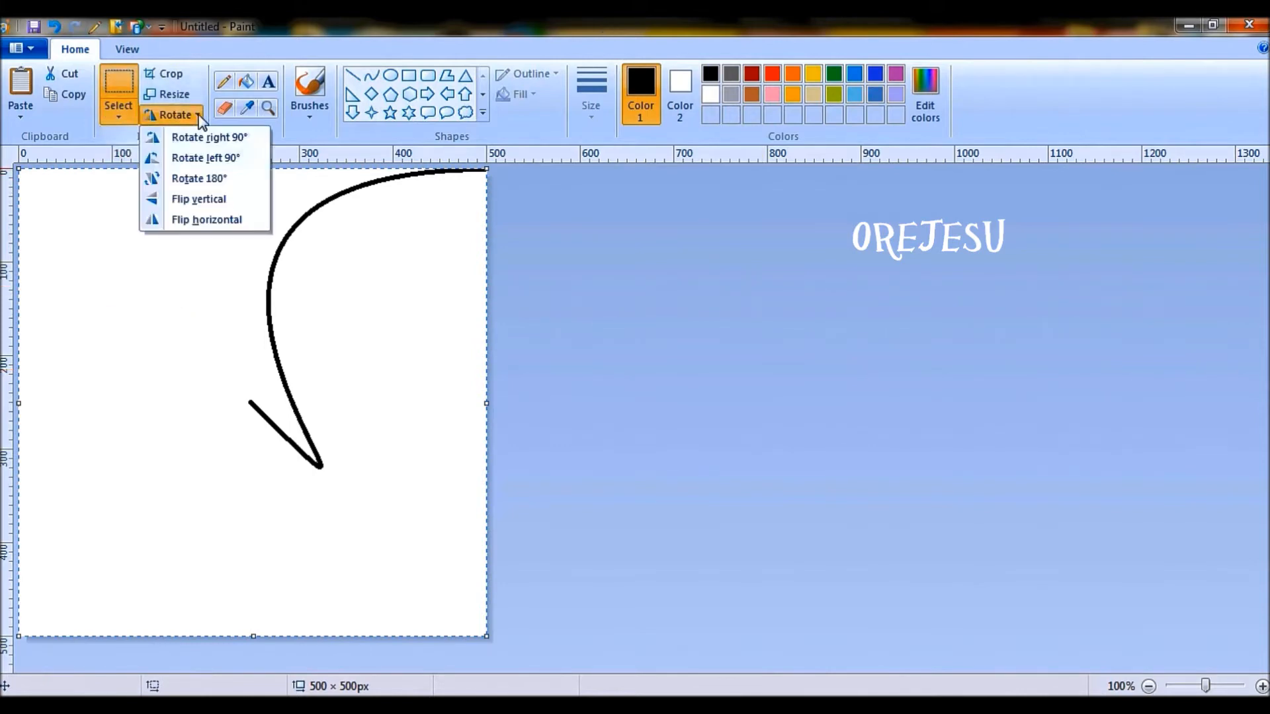
pyautogui.click(206, 221)
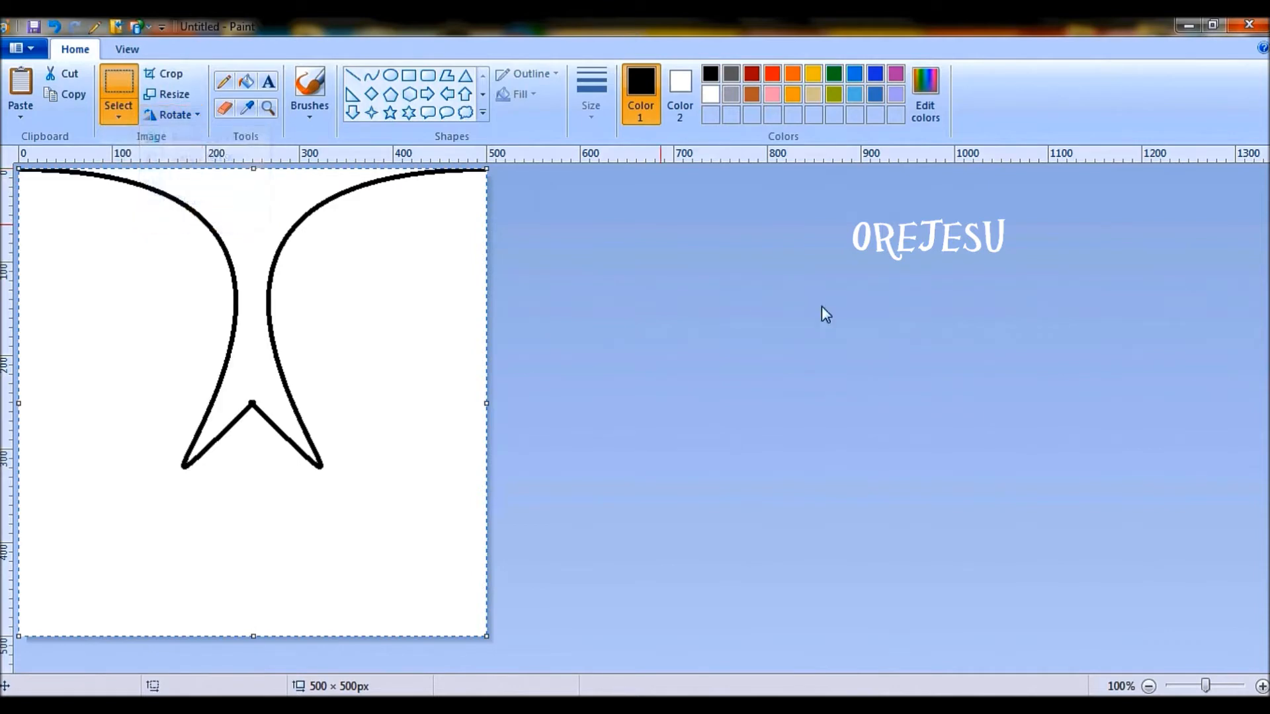
# Overlay a copy of the whole drawing rotated 180° to mirror the curves into the lower half
pyautogui.hotkey('ctrl', 'a')
pyautogui.click(192, 116)
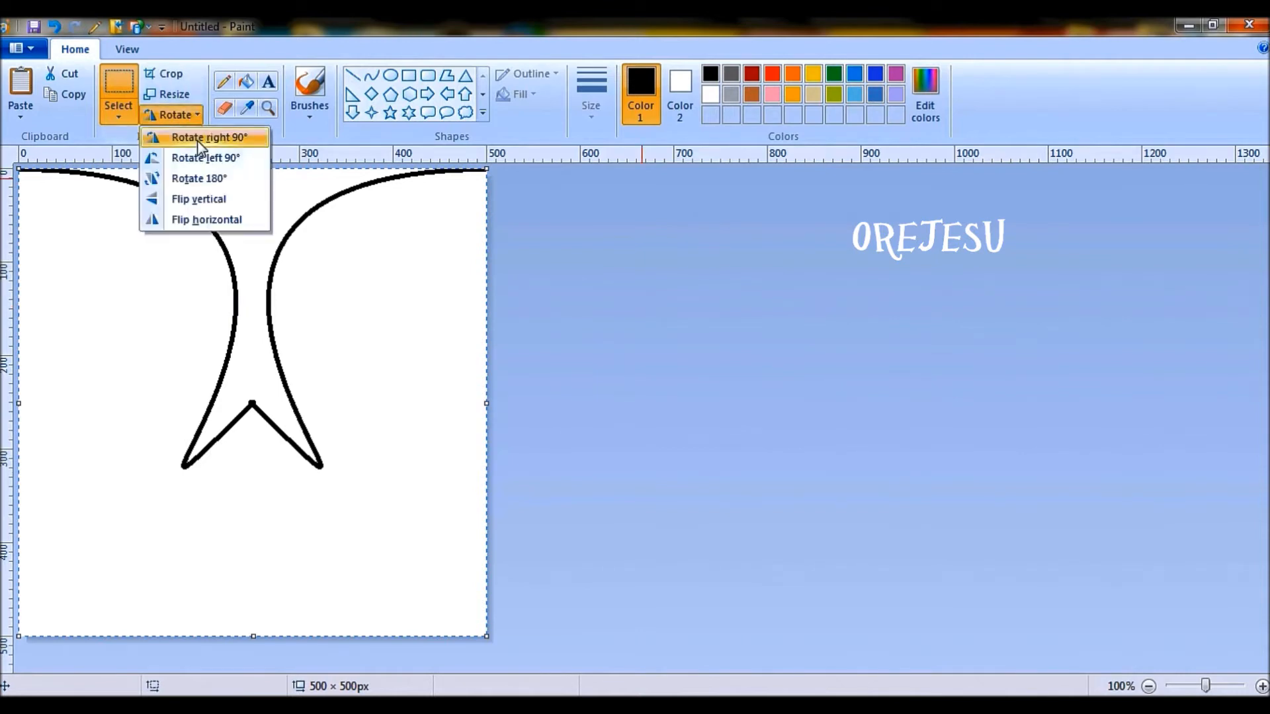
pyautogui.click(200, 176)
pyautogui.click(790, 314)
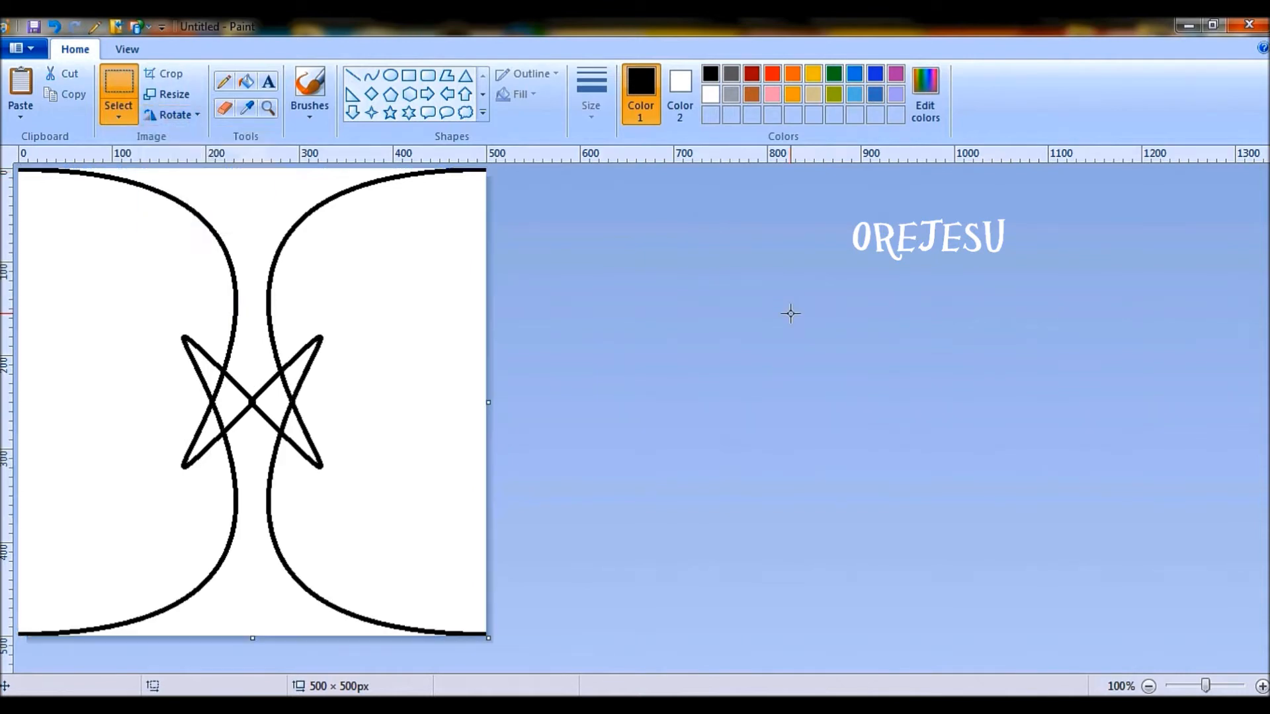
# Overlay a copy of the whole drawing rotated right 90° to complete the four petals and central star
pyautogui.hotkey('ctrl', 'a')
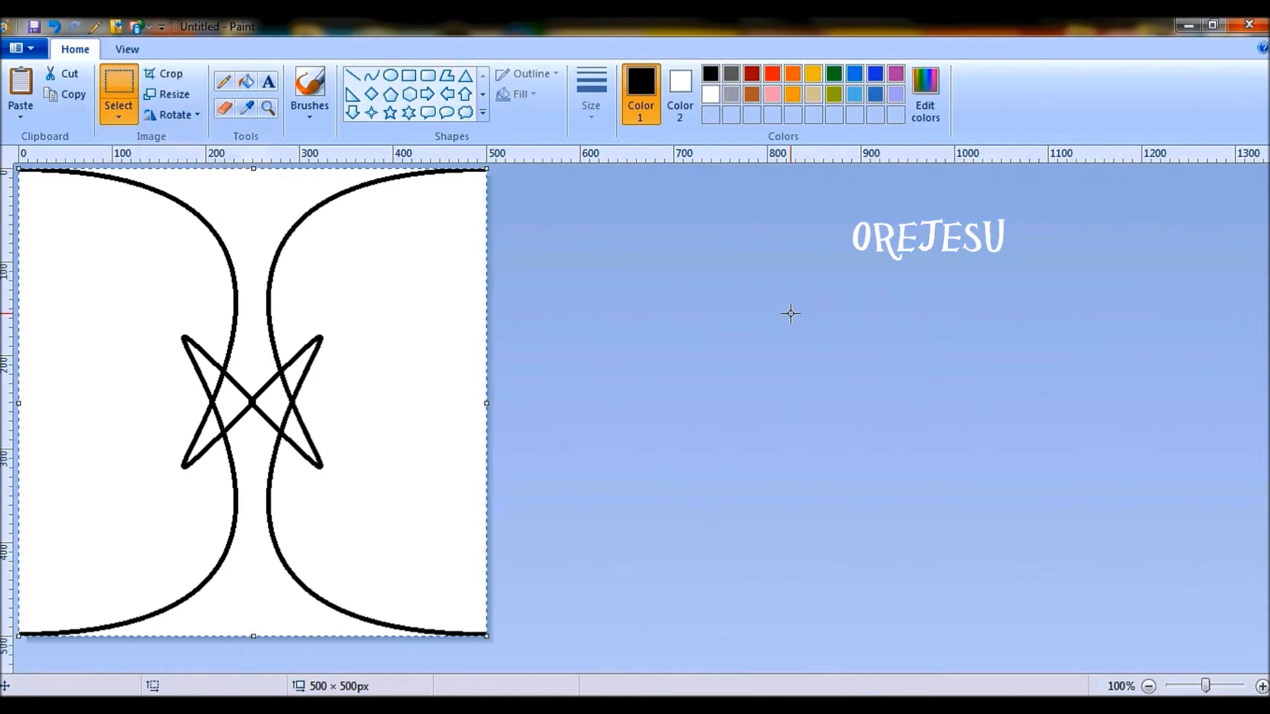
pyautogui.click(198, 115)
pyautogui.click(207, 137)
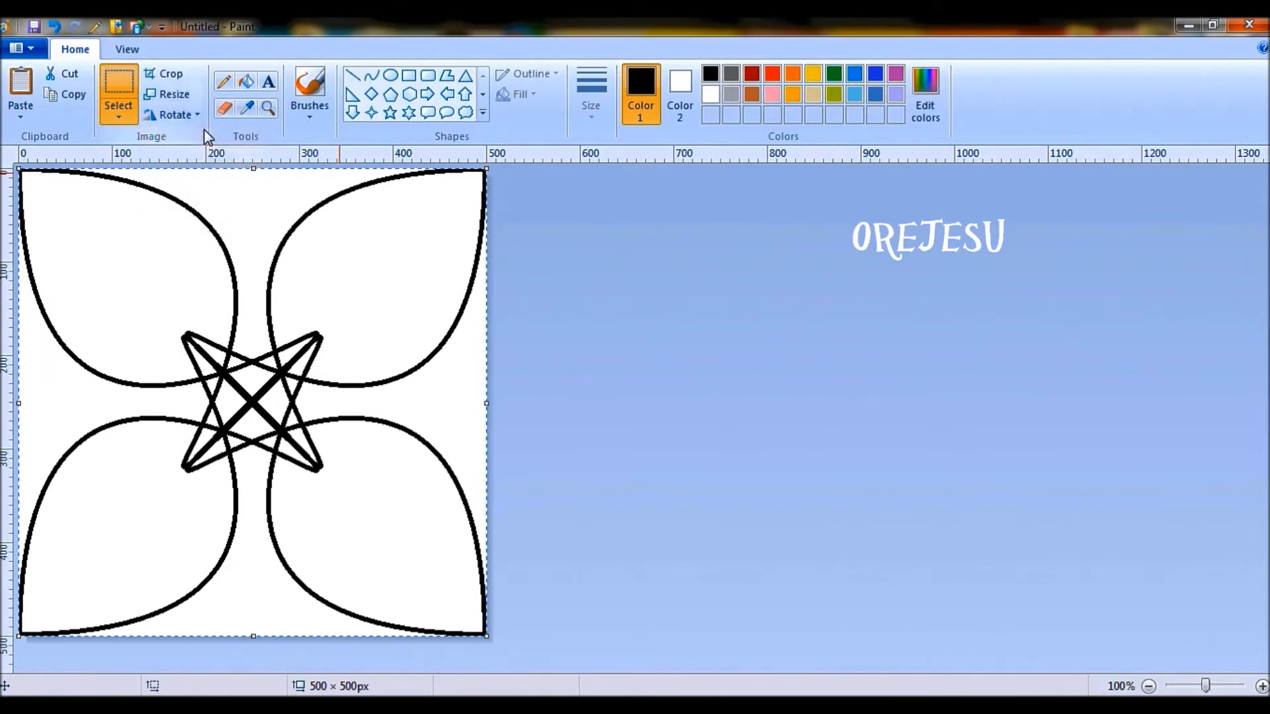
# Fill the four large petals with black
pyautogui.click(247, 82)
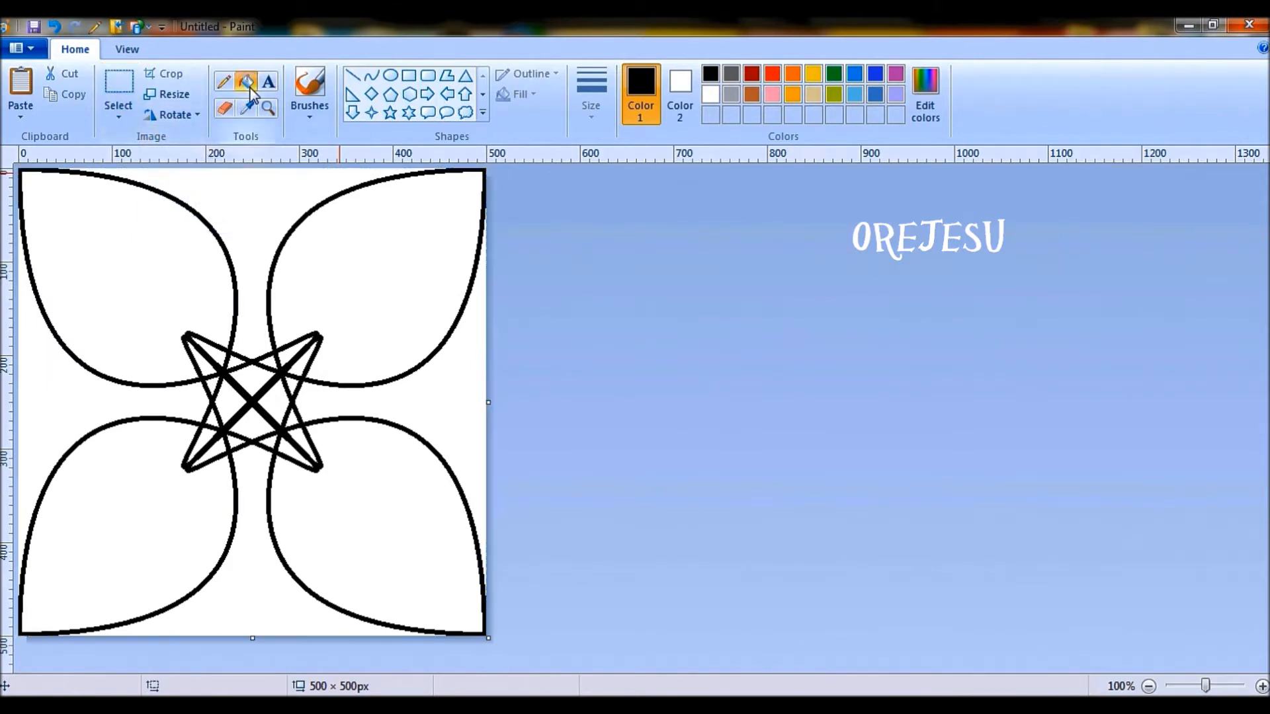
pyautogui.click(144, 248)
pyautogui.click(385, 271)
pyautogui.click(393, 526)
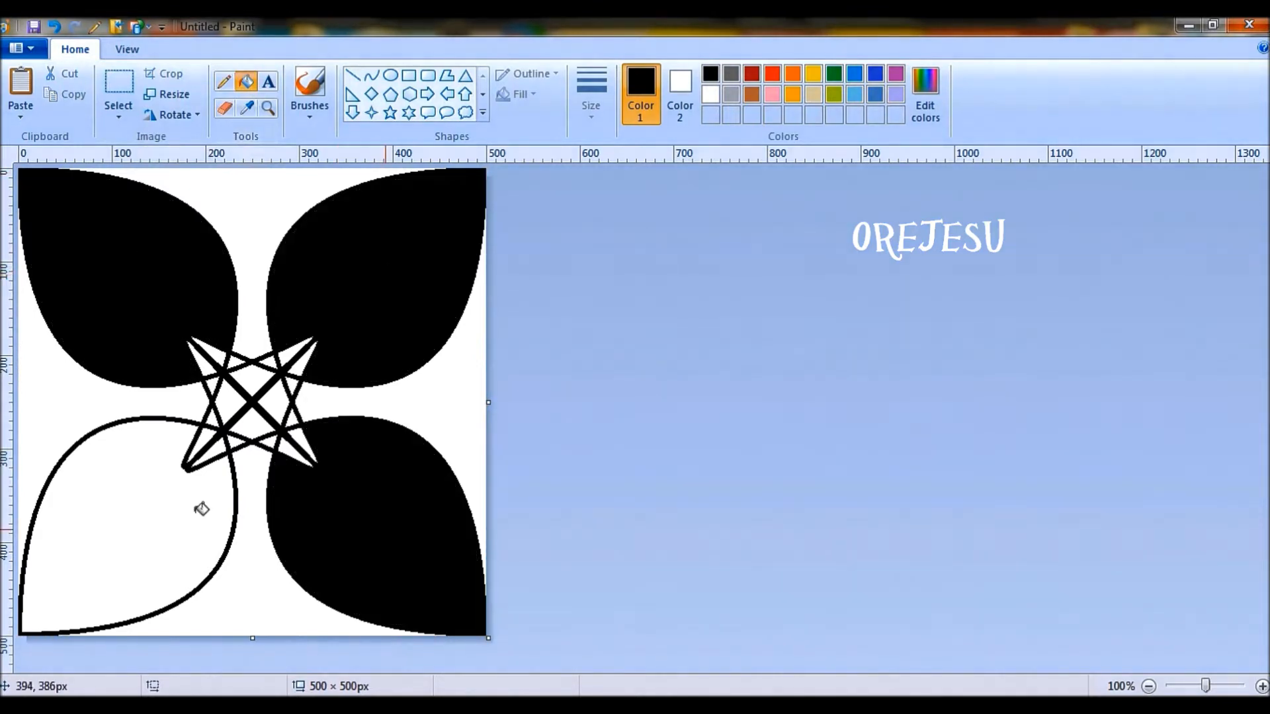
pyautogui.click(199, 510)
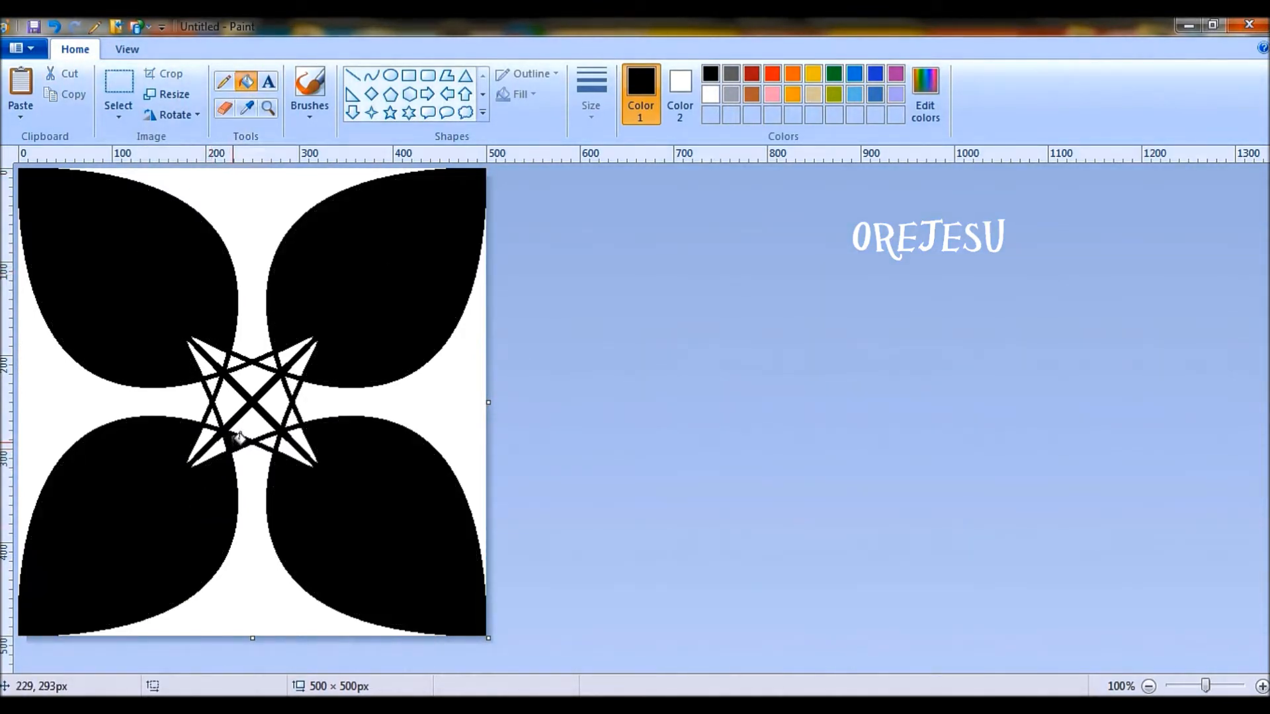
# Fill the small triangles between the points of the central star with black
pyautogui.click(213, 418)
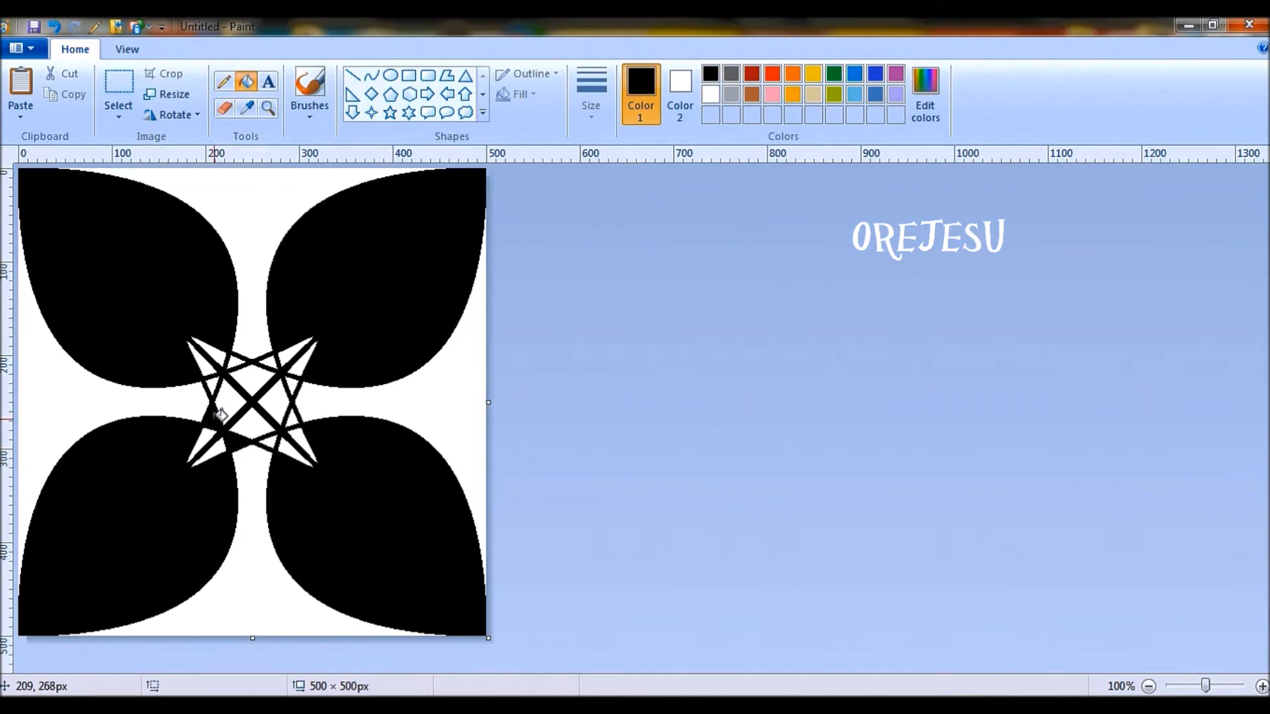
pyautogui.click(236, 357)
pyautogui.click(274, 359)
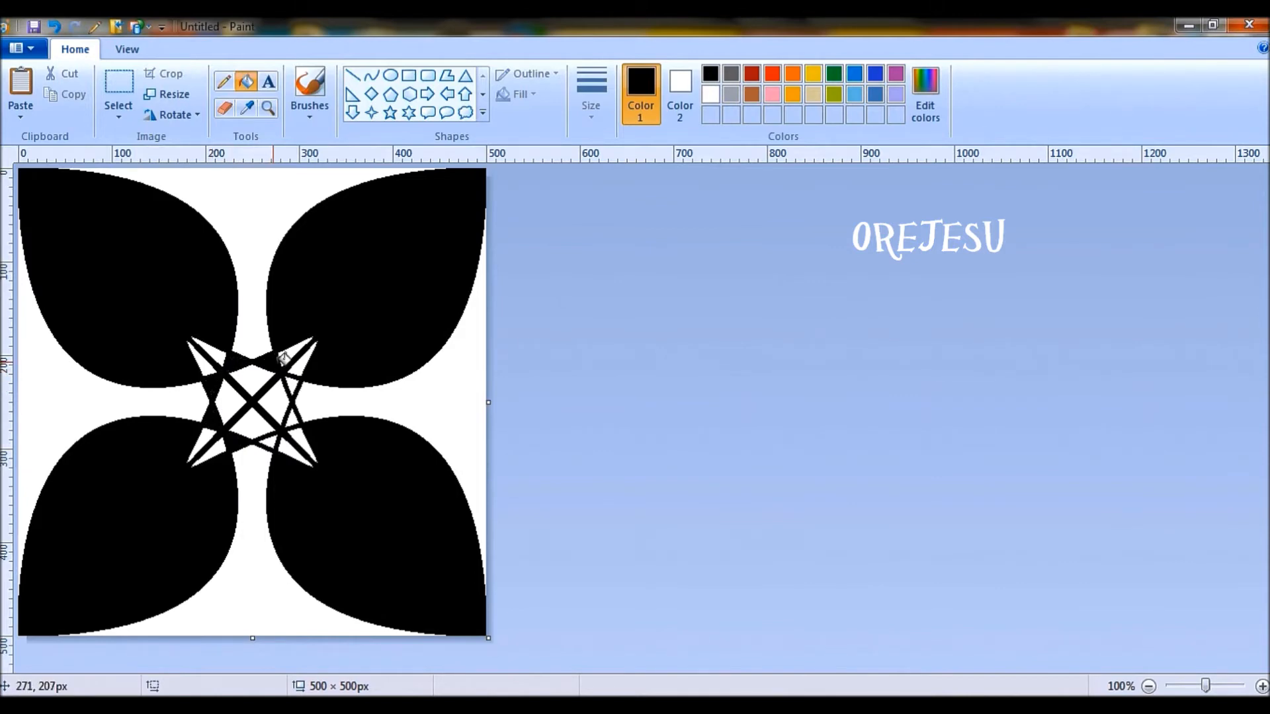
pyautogui.click(289, 384)
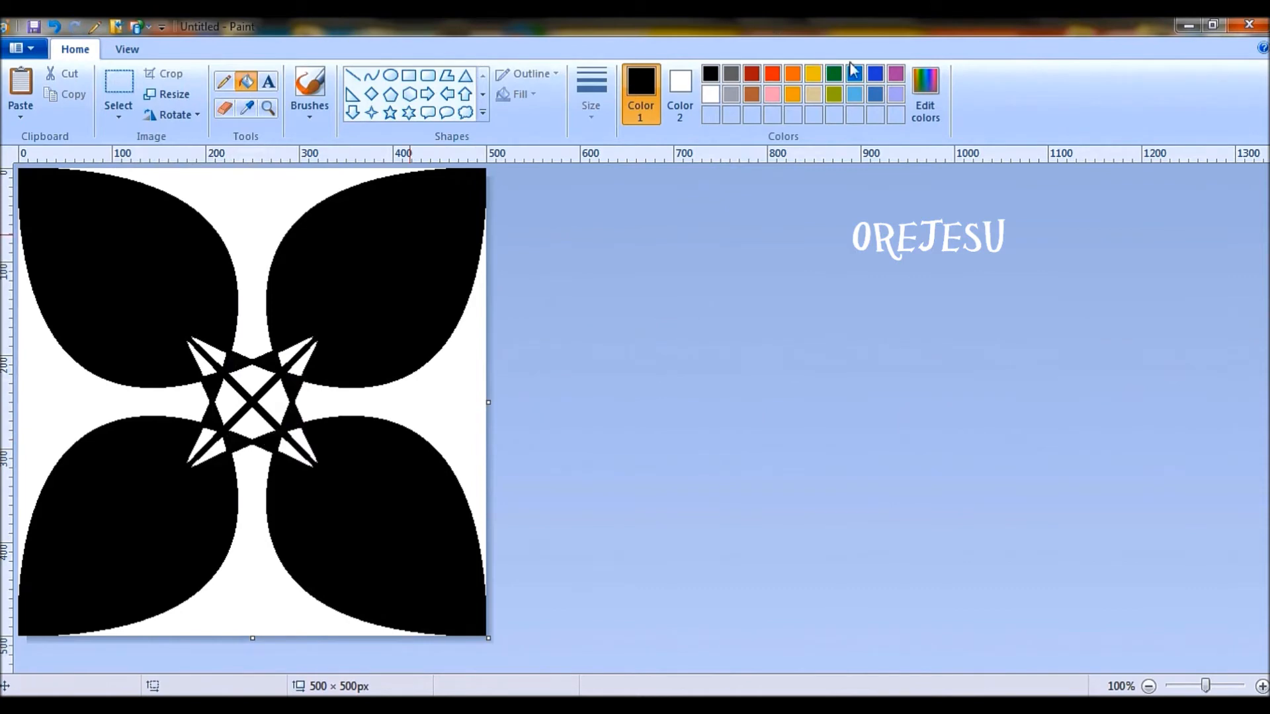
# Fill the white background areas above and below the central star with blue
pyautogui.click(875, 74)
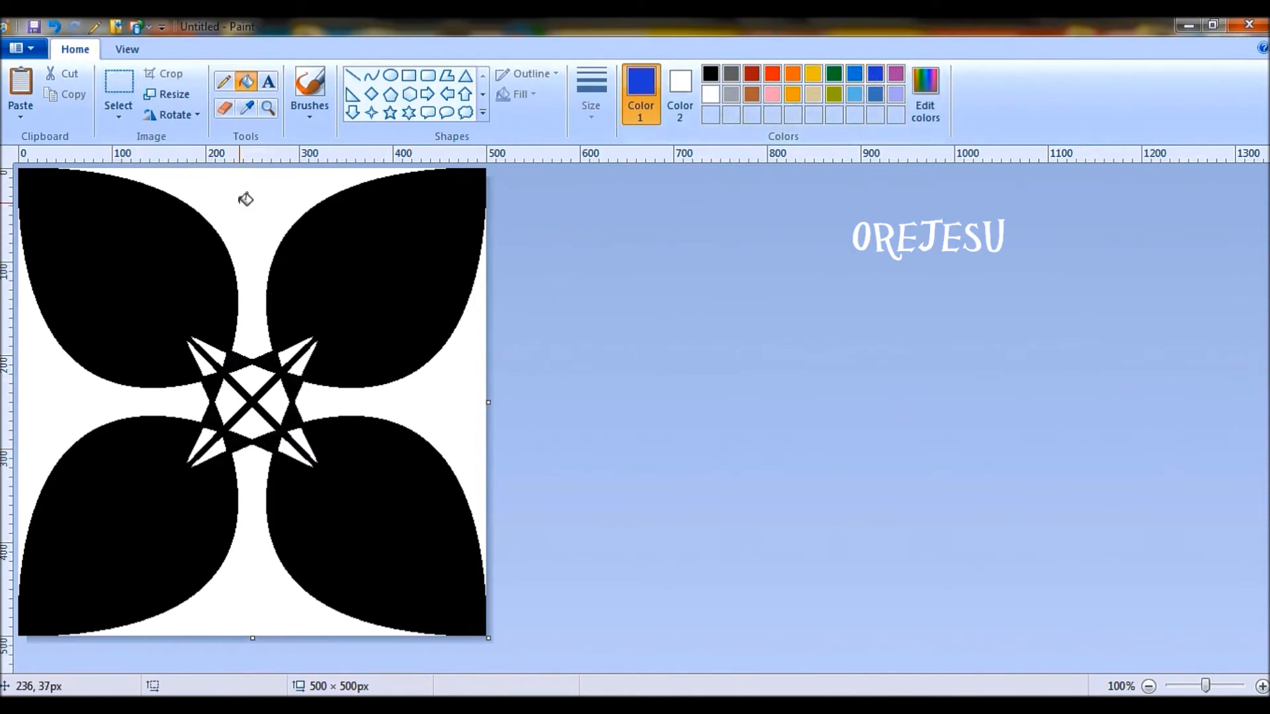
pyautogui.click(244, 202)
pyautogui.click(248, 586)
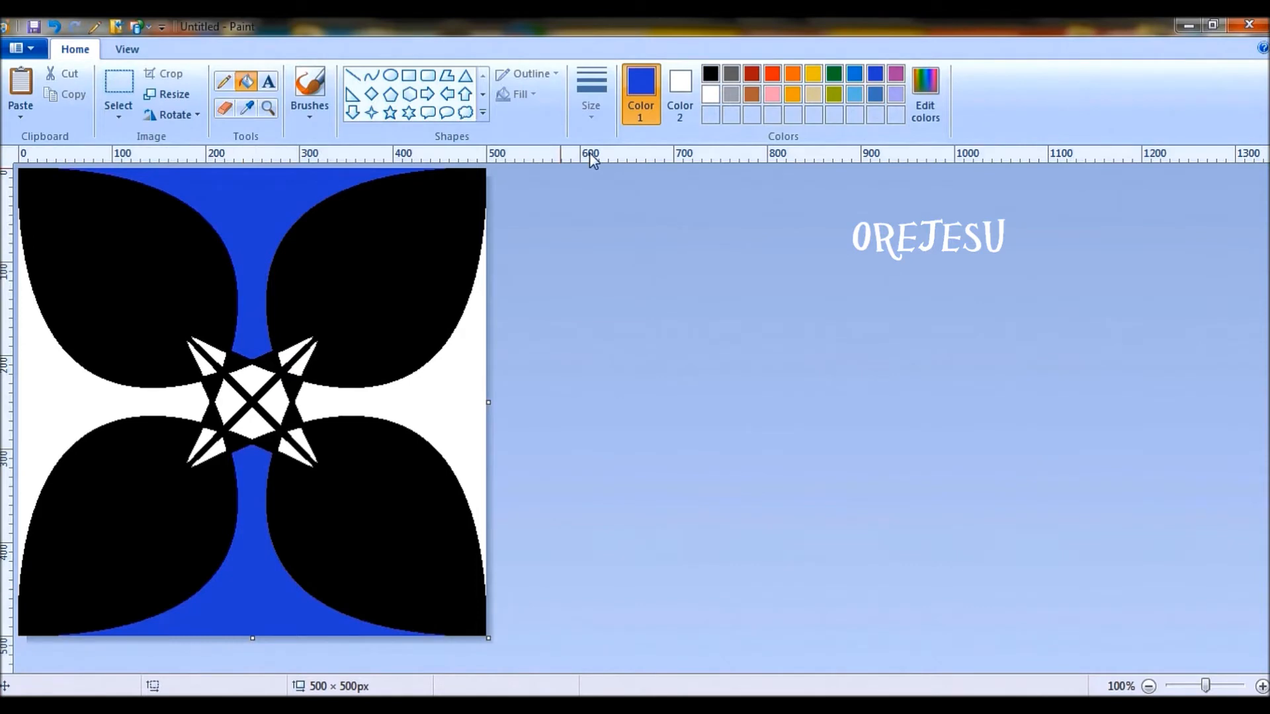
# Fill the white background areas to the left and right of the central star with red
pyautogui.click(772, 74)
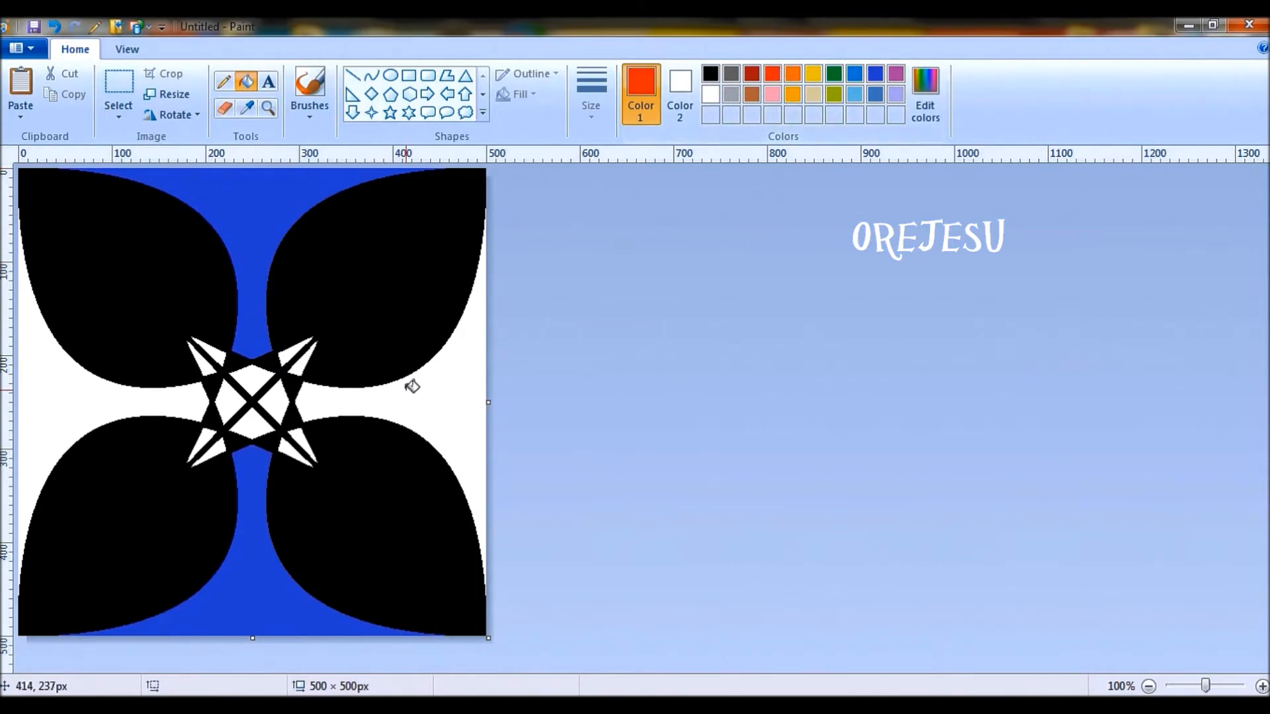
pyautogui.click(411, 384)
pyautogui.click(122, 401)
# Fill both halves of all four points of the central star with red
pyautogui.click(211, 348)
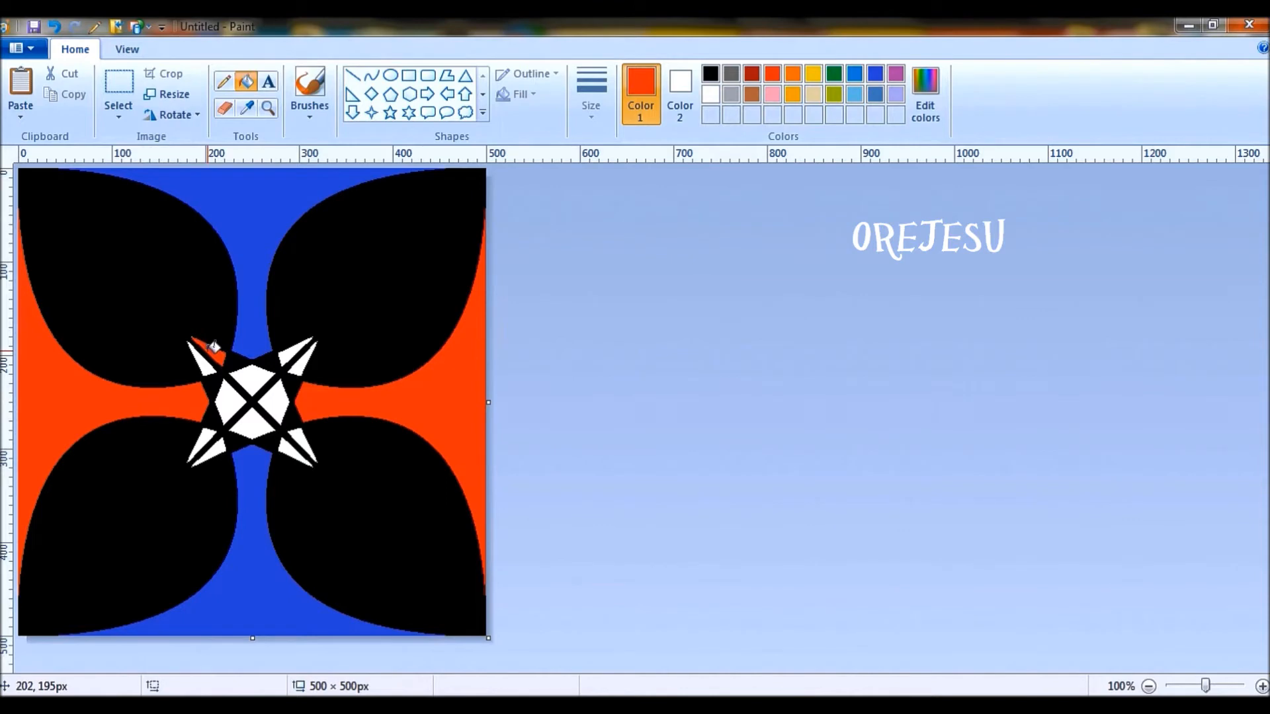
pyautogui.click(205, 353)
pyautogui.click(292, 445)
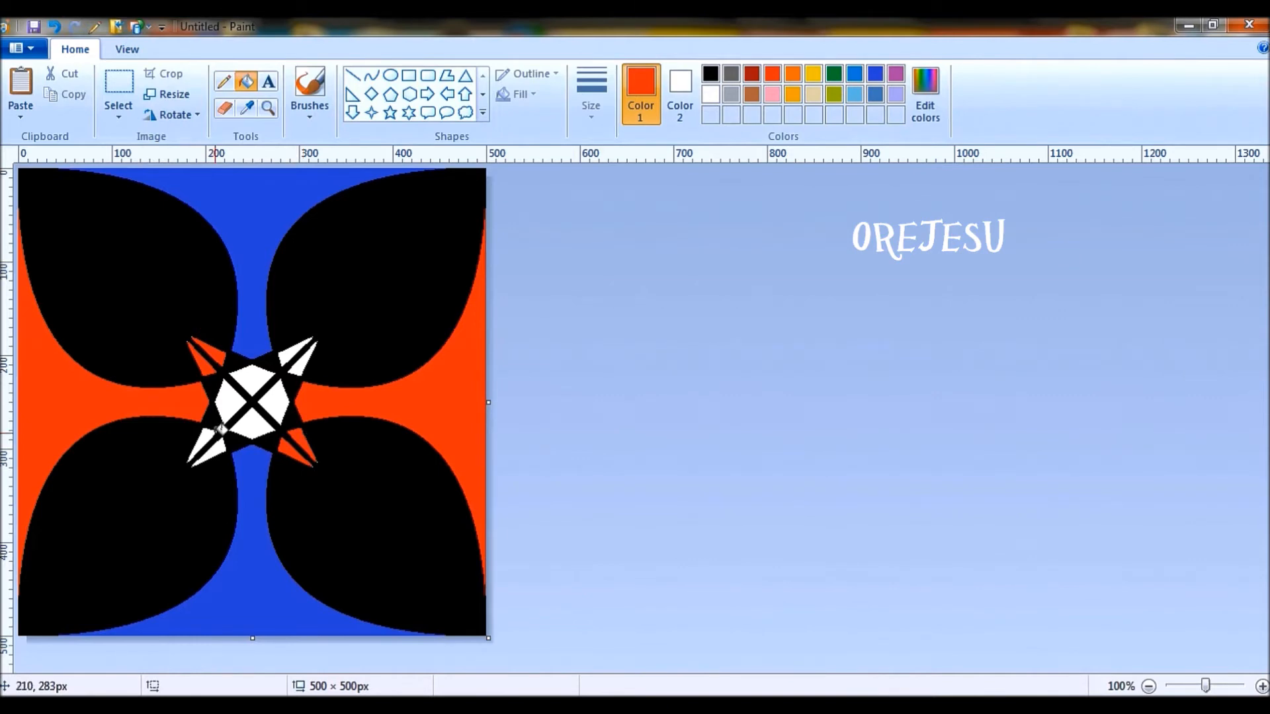
pyautogui.click(211, 446)
pyautogui.click(216, 448)
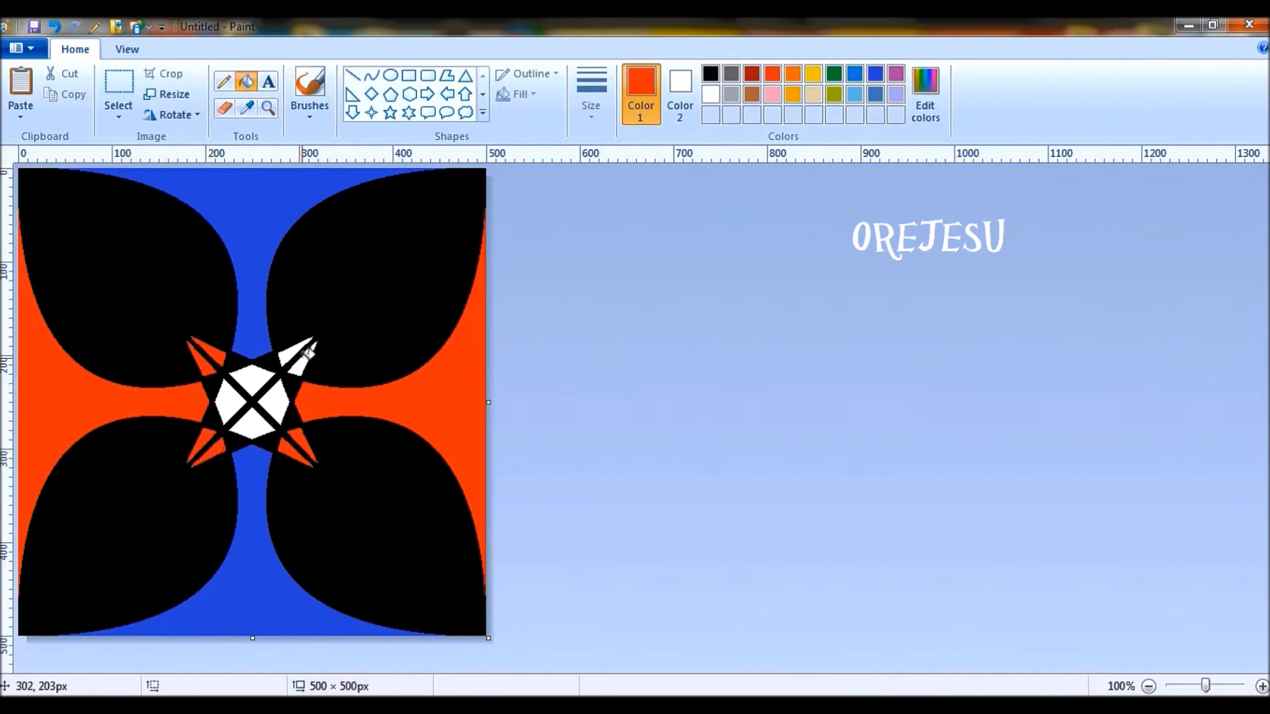
pyautogui.click(301, 350)
pyautogui.click(298, 361)
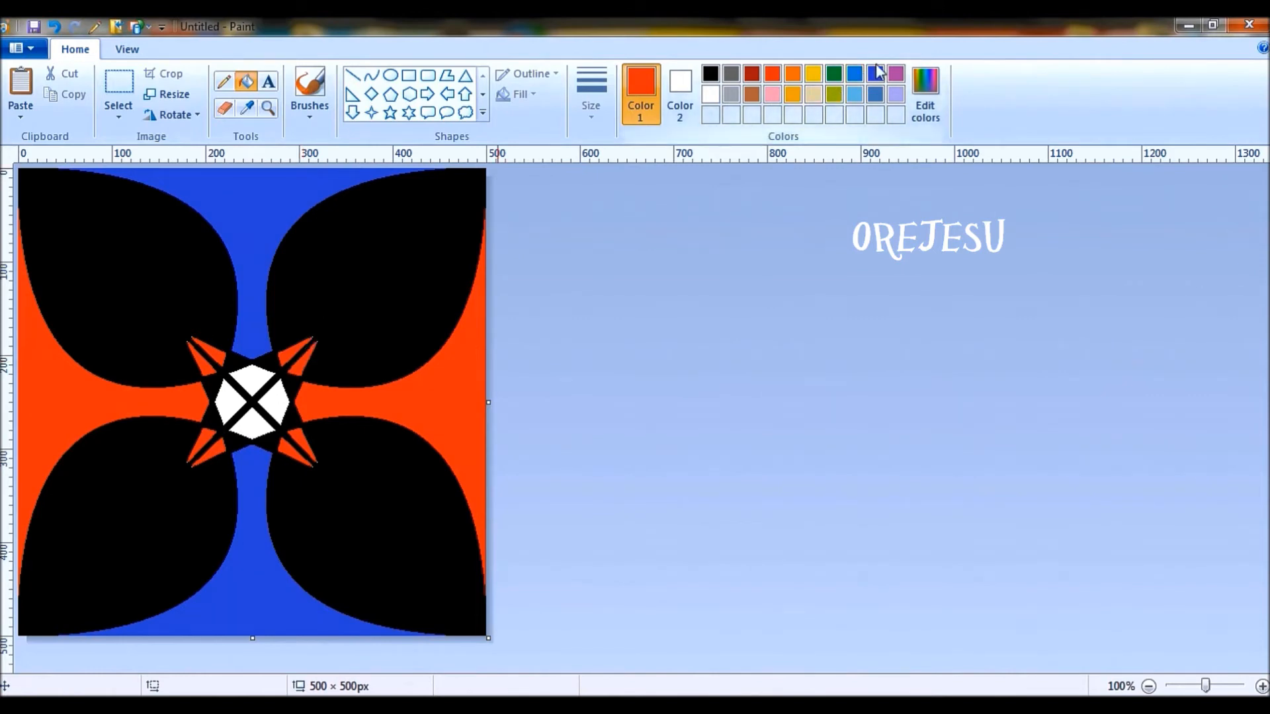
# Fill the upper and lower sections of the star's centre with red, leaving its left and right sections white
pyautogui.click(277, 397)
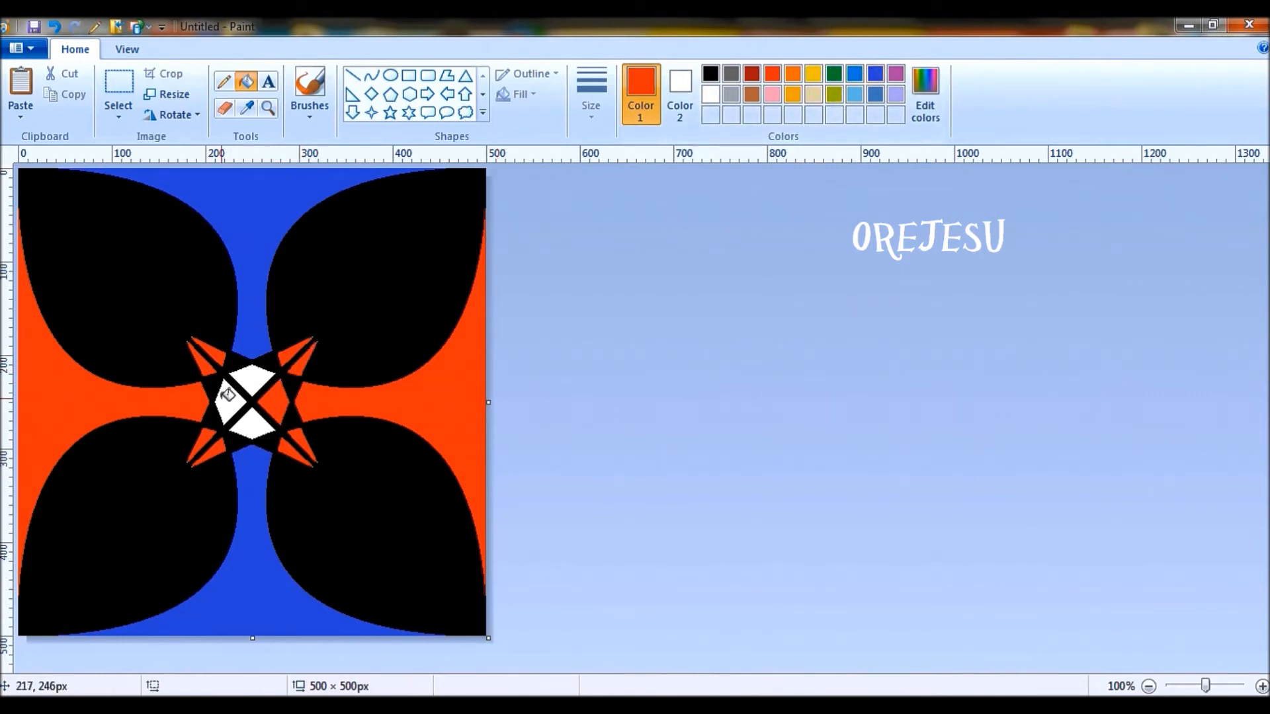
pyautogui.hotkey('ctrl', 'z')
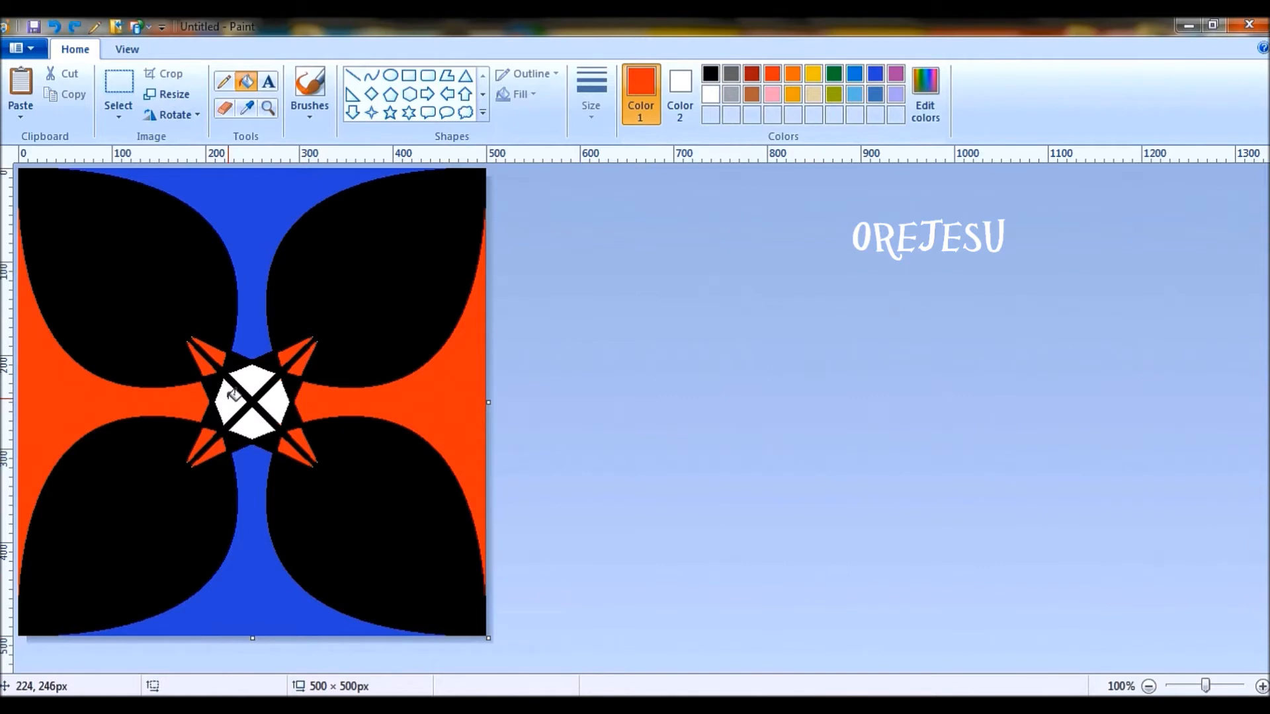
pyautogui.click(253, 374)
pyautogui.click(257, 418)
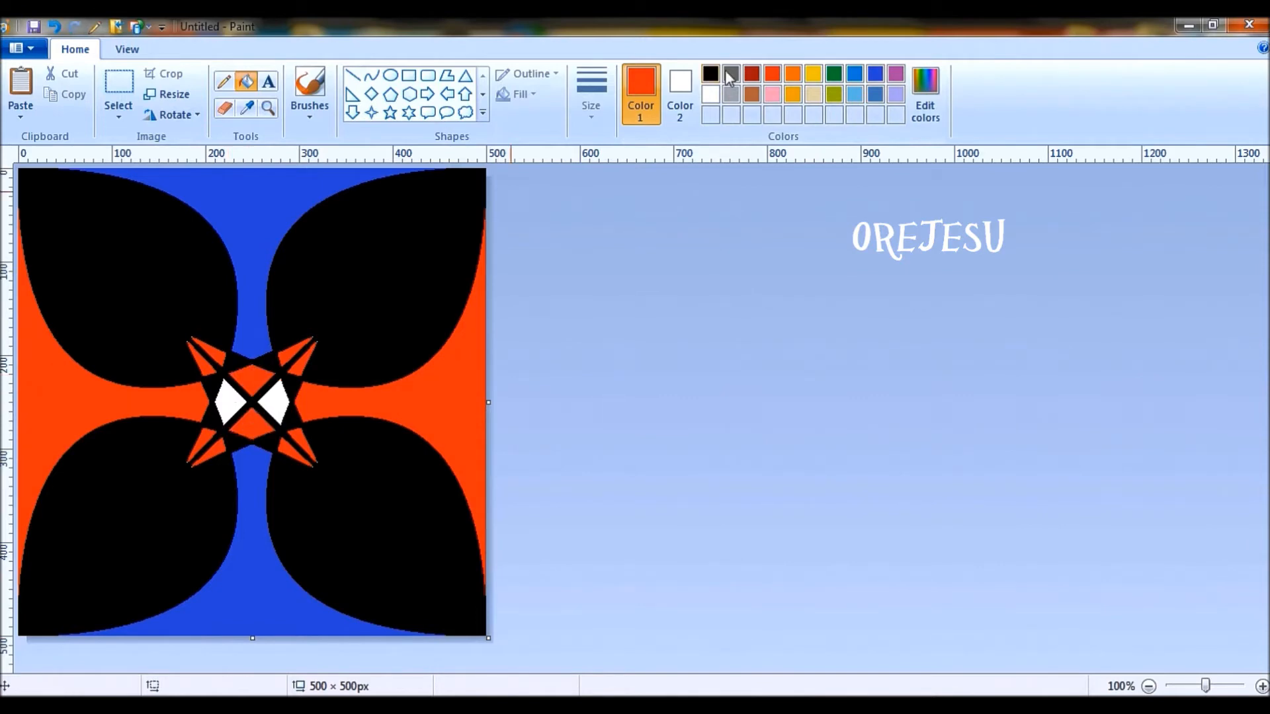
# Fill the left and right sections of the star's centre with blue
pyautogui.click(875, 73)
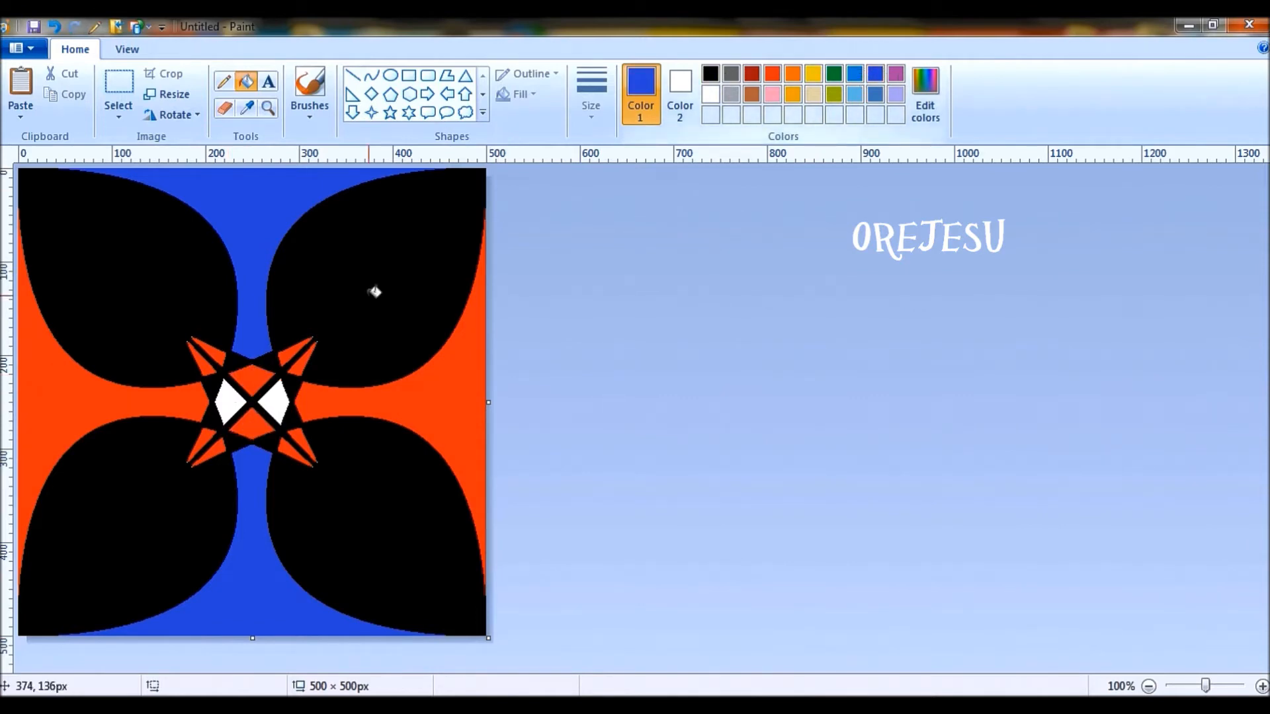
pyautogui.click(278, 402)
pyautogui.click(230, 400)
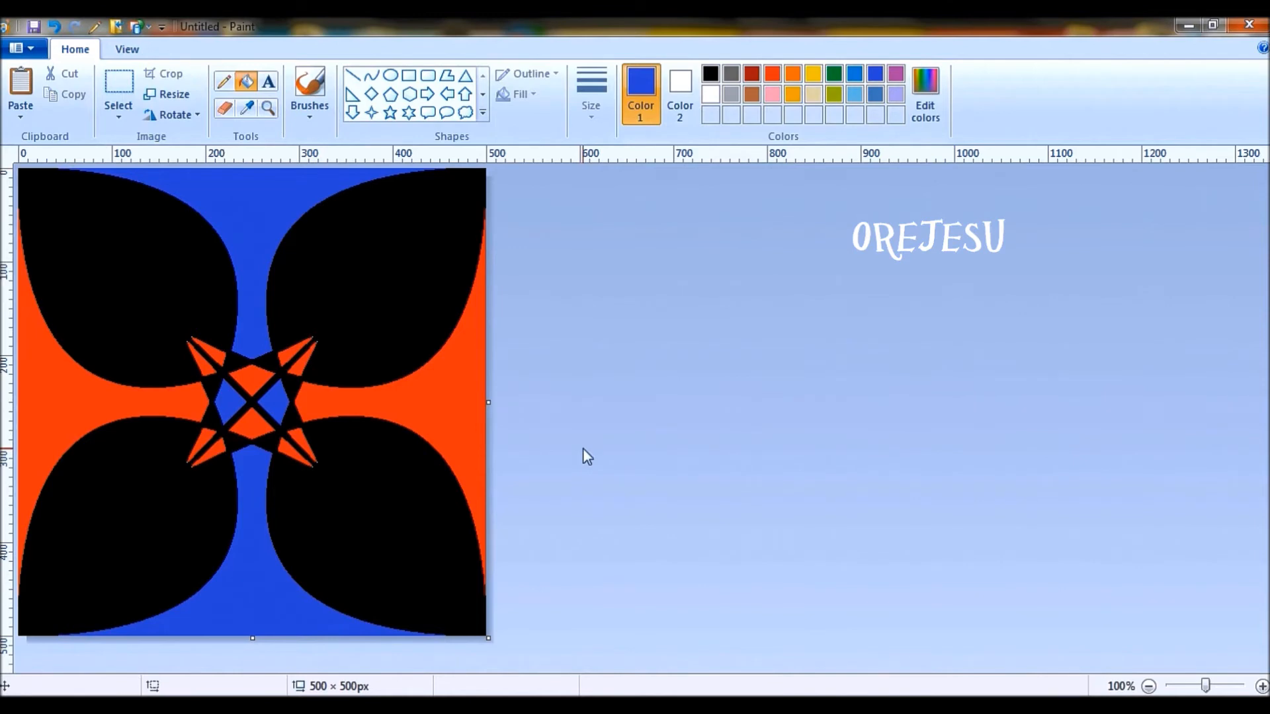
# Recolour the side-facing half of each of the four star points blue
pyautogui.moveTo(655, 702)
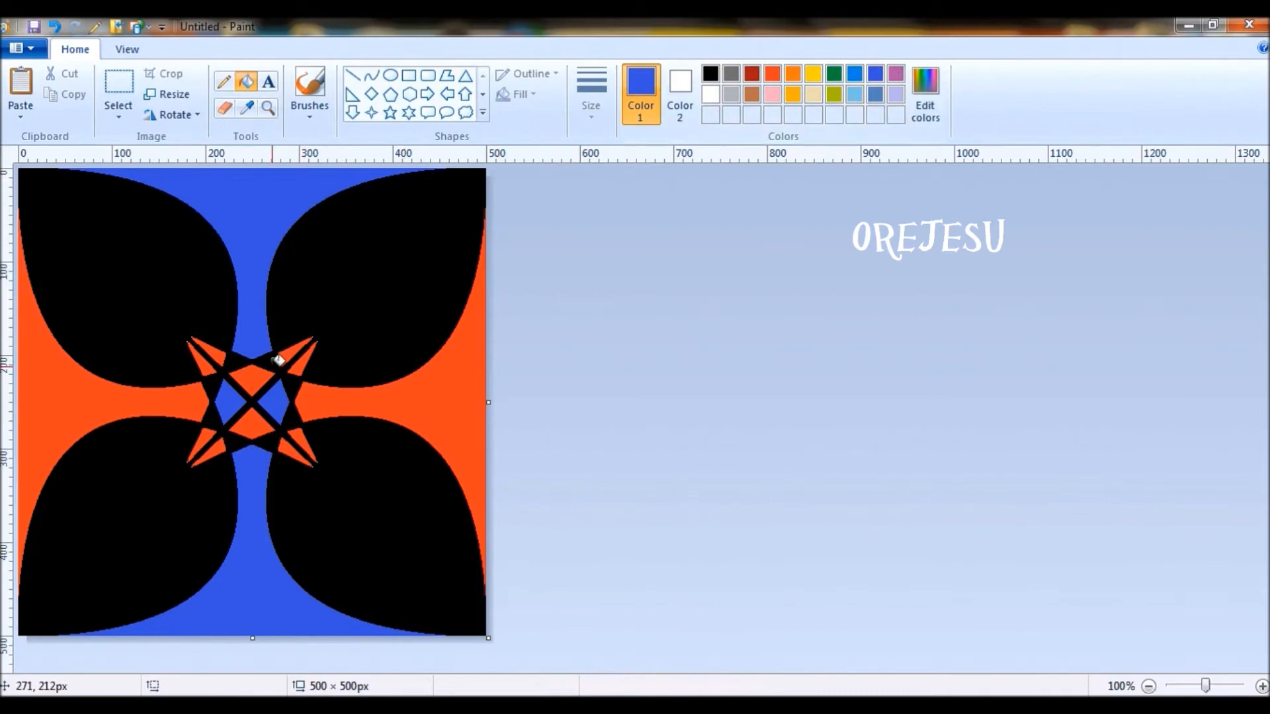
pyautogui.click(298, 367)
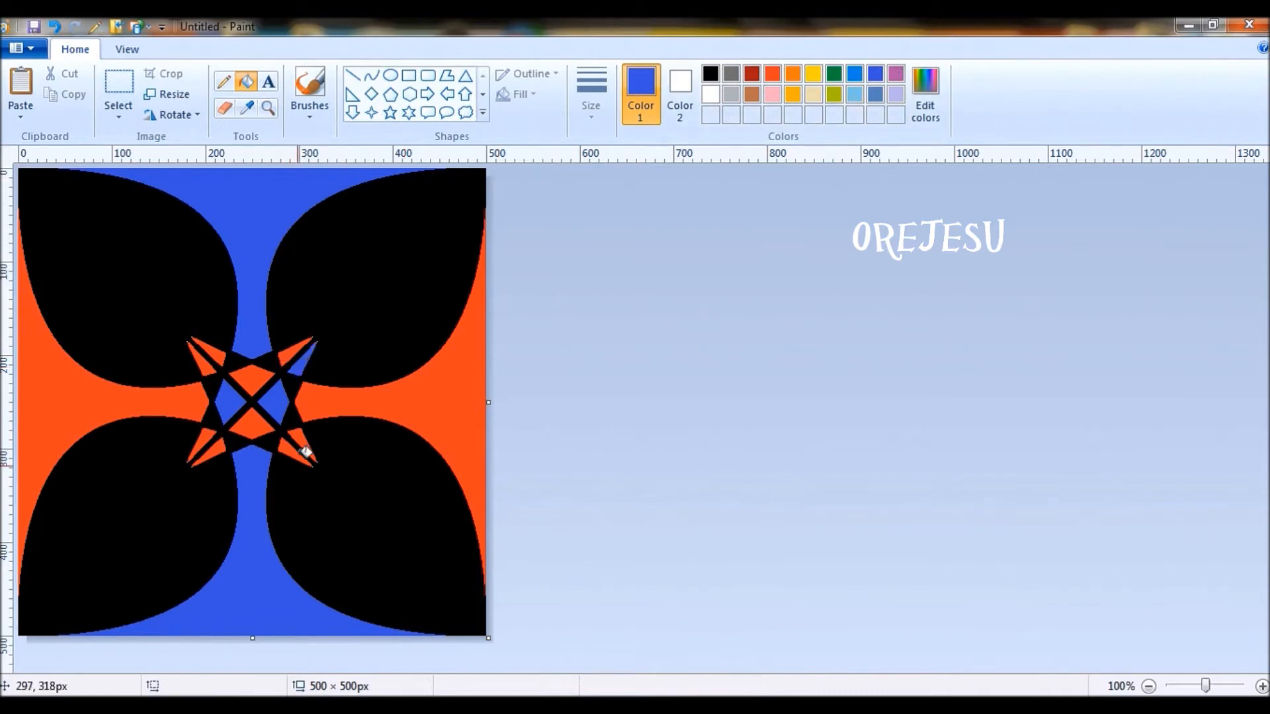
pyautogui.click(303, 437)
pyautogui.click(198, 354)
pyautogui.click(205, 438)
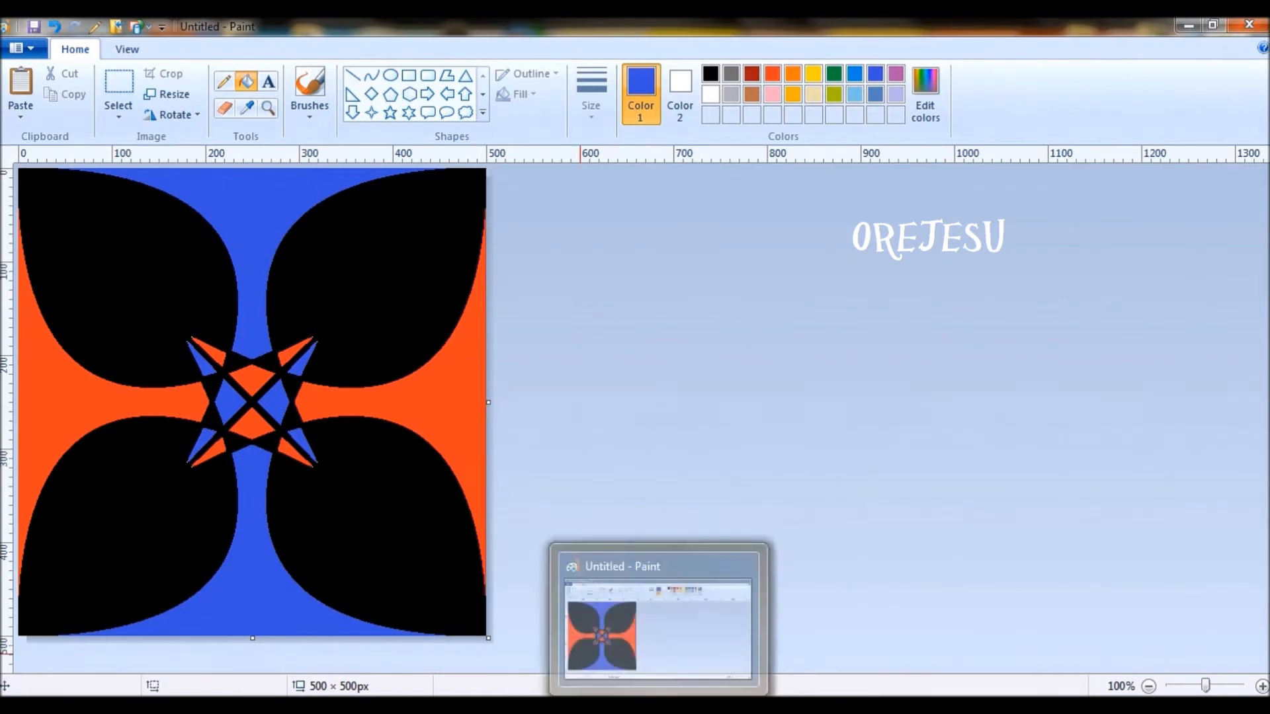
# Open a second blank Paint window and widen its canvas to 3000 × 500 px
pyautogui.rightClick(659, 706)
pyautogui.click(654, 623)
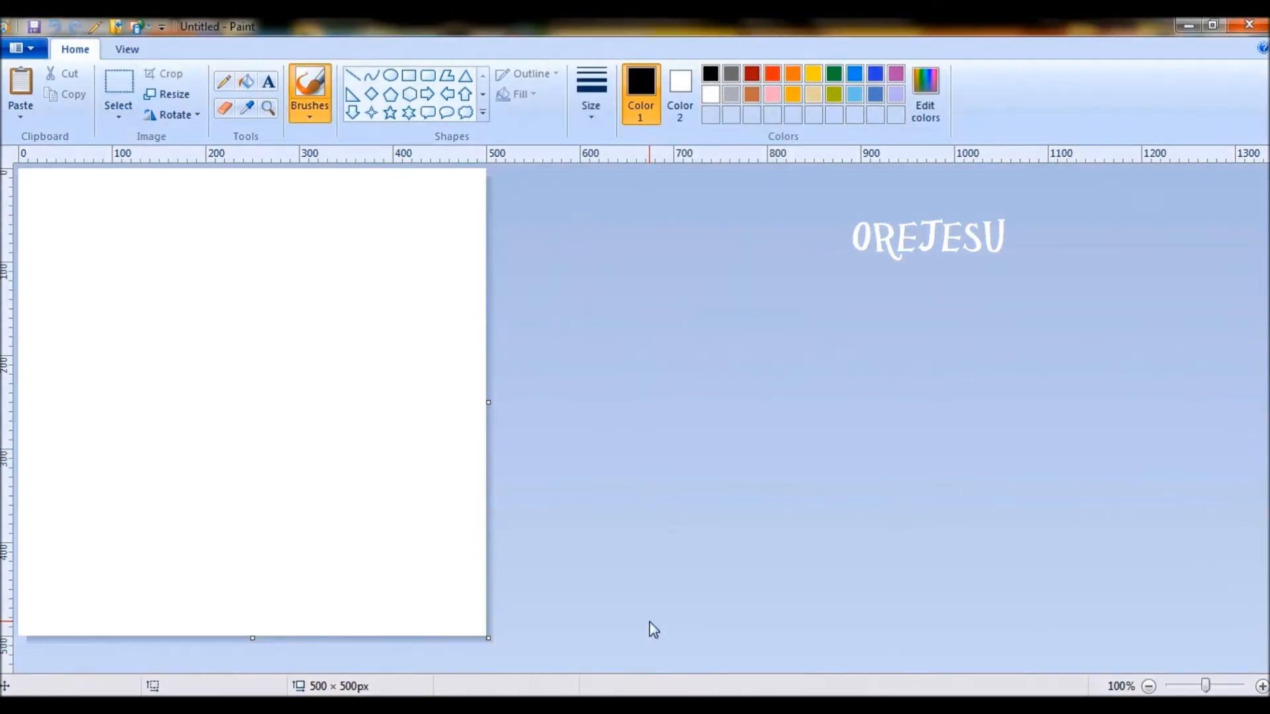
pyautogui.click(1148, 687)
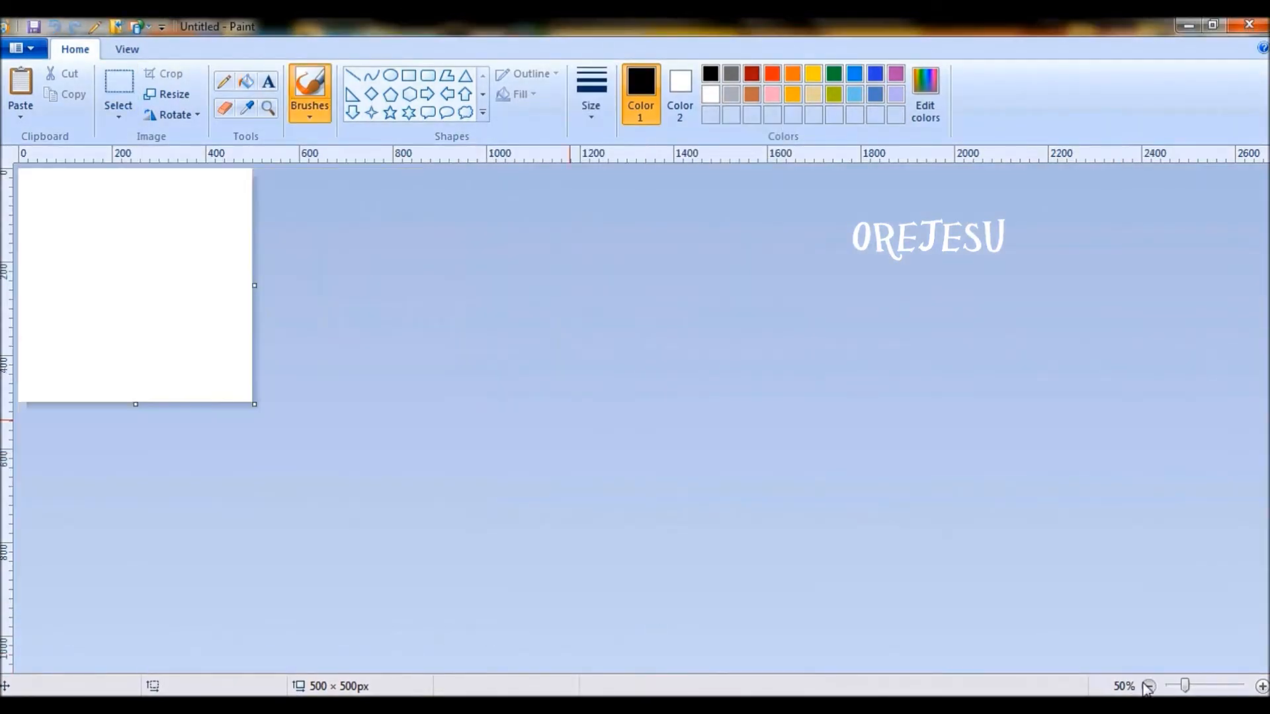
pyautogui.click(1148, 687)
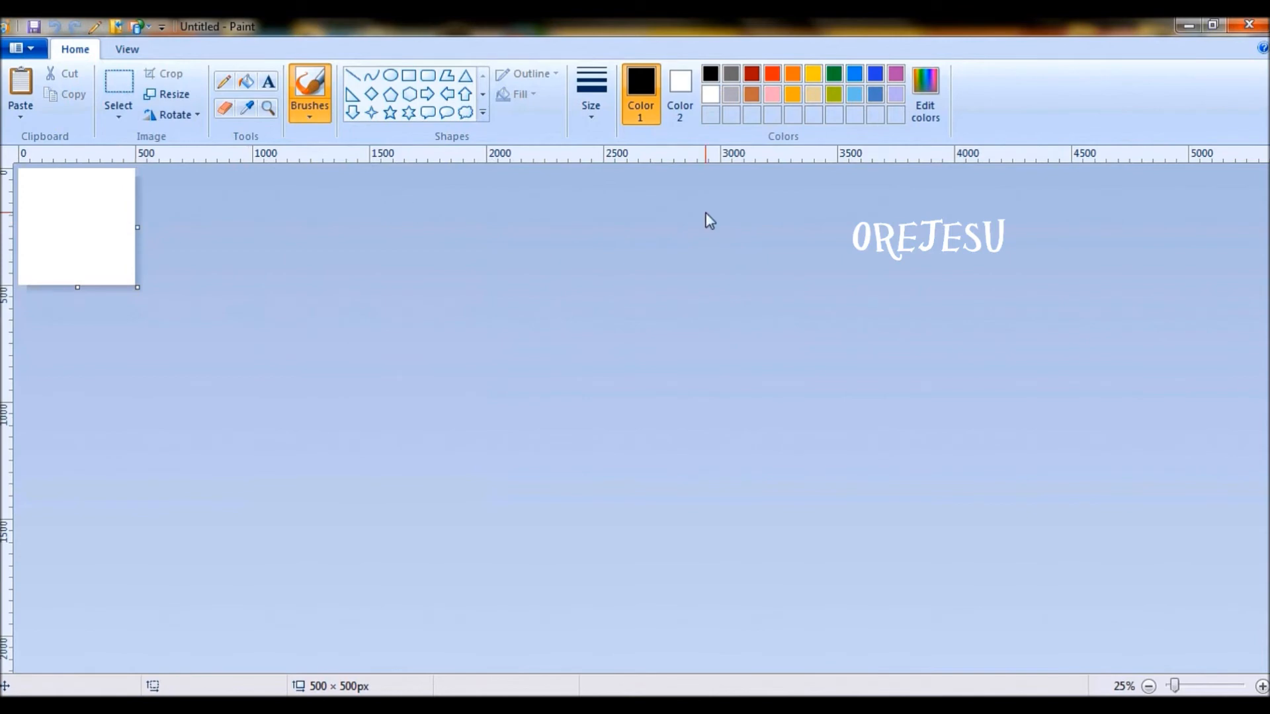
pyautogui.moveTo(137, 227); pyautogui.dragTo(720, 220)
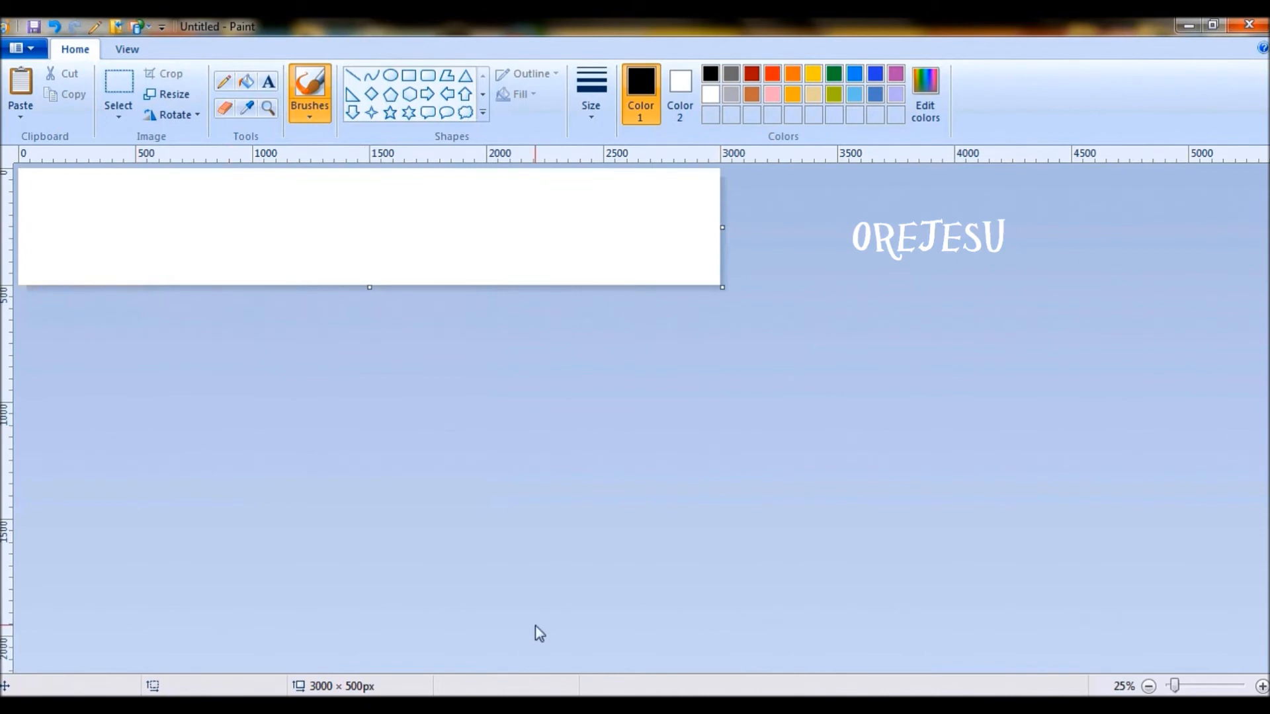
# Copy the finished tile into the wide canvas's left end and place a second copy directly beside it
pyautogui.click(561, 644)
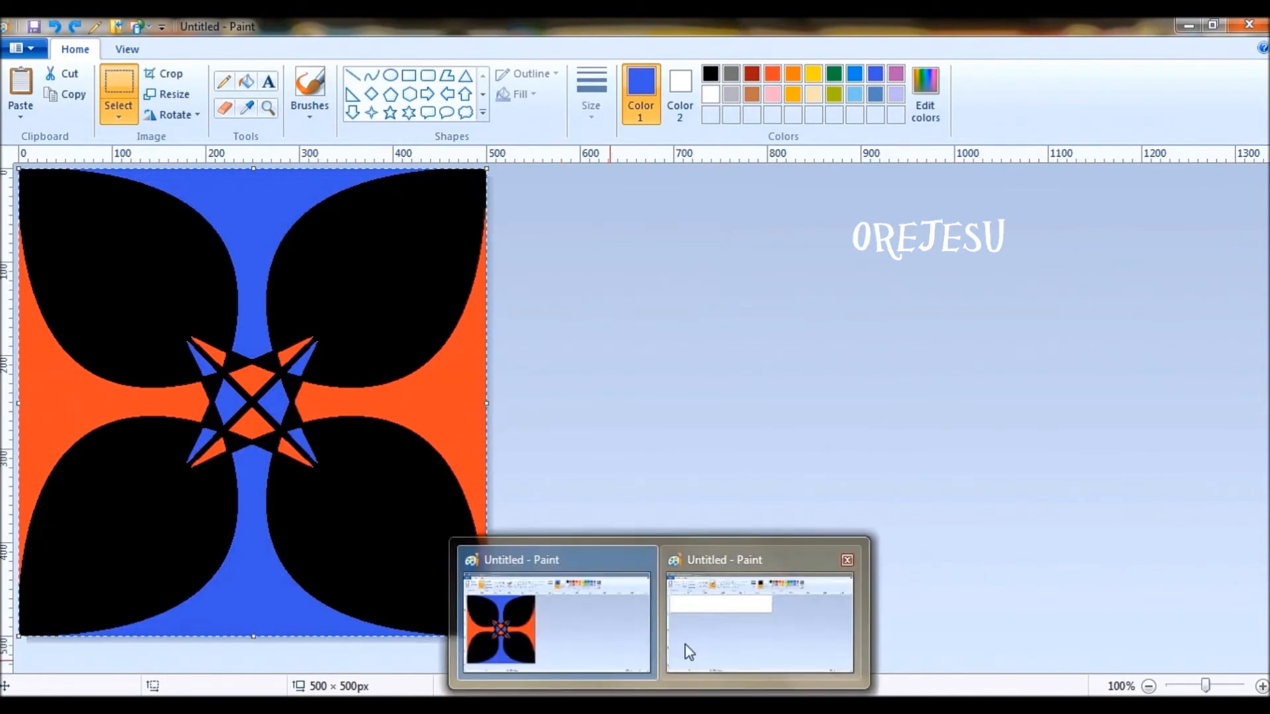
pyautogui.click(686, 652)
pyautogui.hotkey('ctrl', 'v')
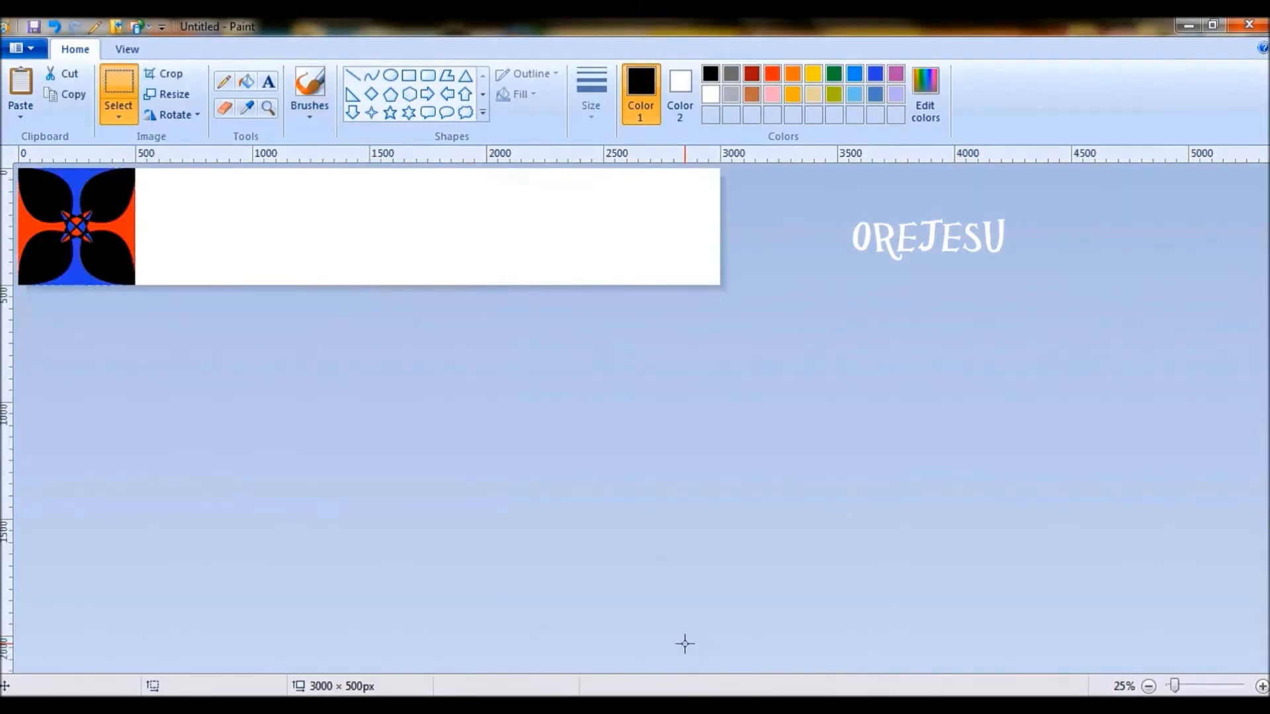
pyautogui.moveTo(70, 231); pyautogui.dragTo(187, 231)
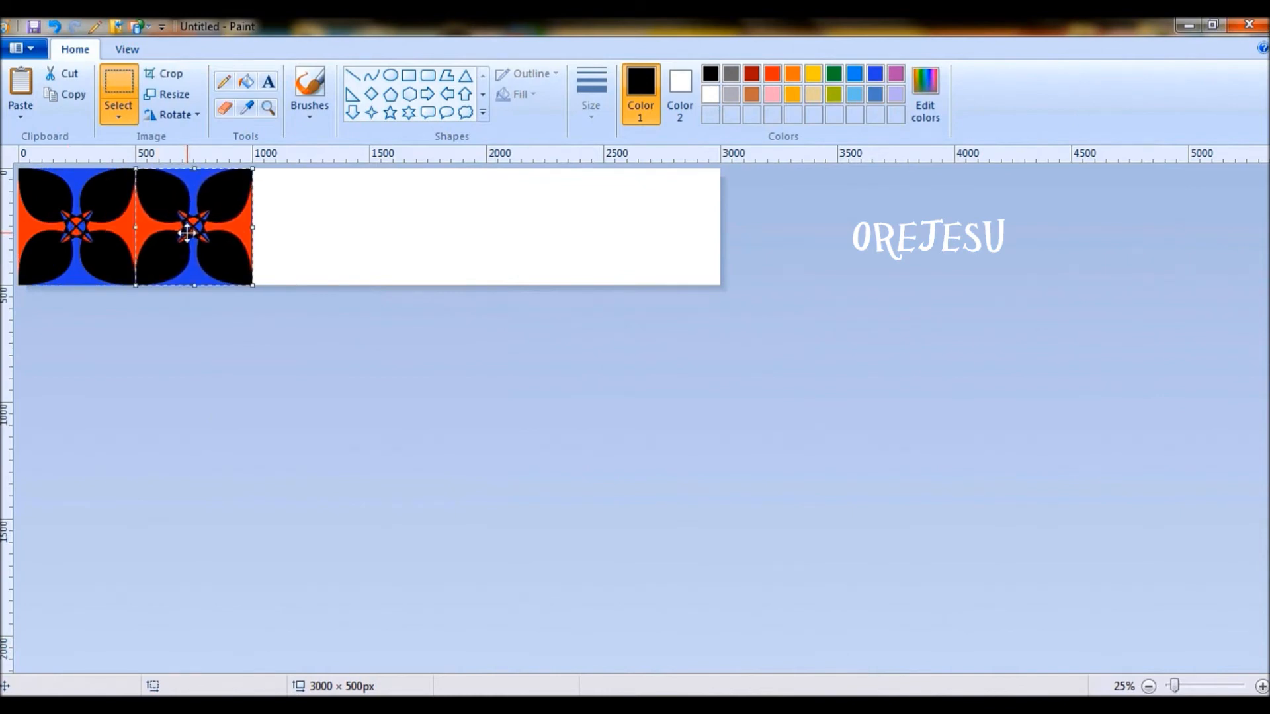
# Paste four more copies of the tile edge to edge to fill the rest of the 3000 px row
pyautogui.hotkey('ctrl', 'v')
pyautogui.moveTo(77, 224); pyautogui.dragTo(311, 224)
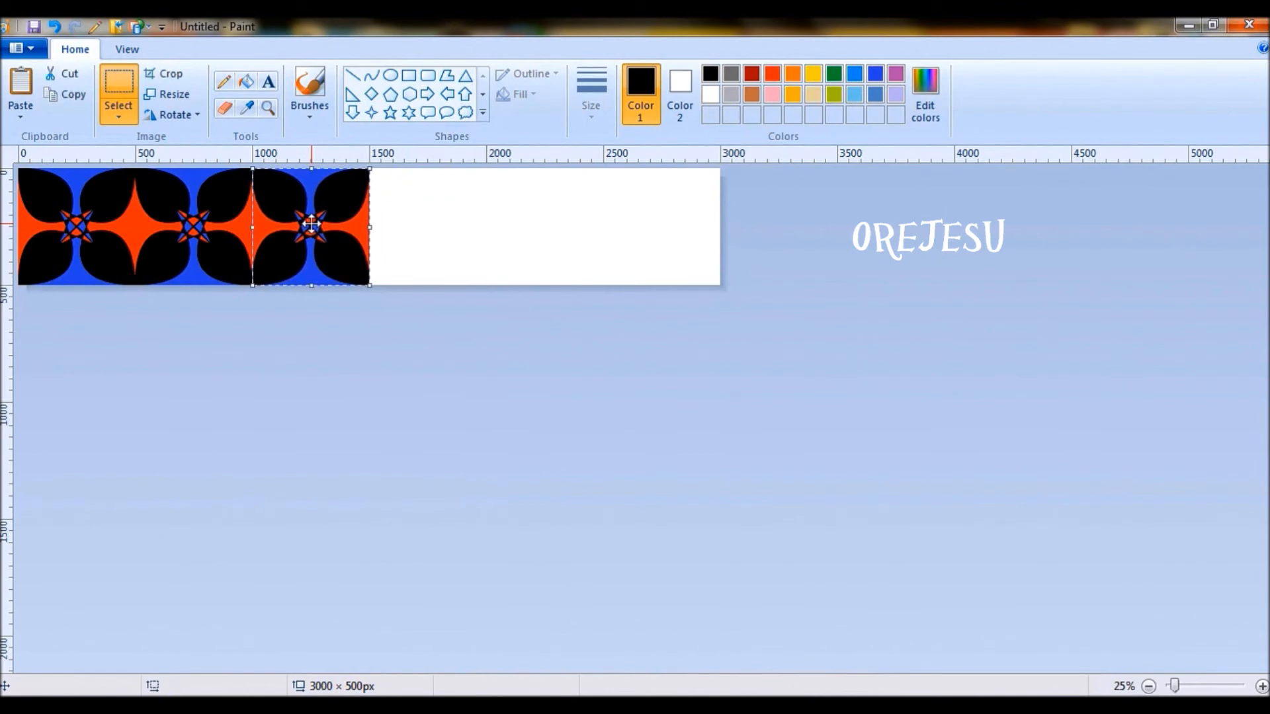
pyautogui.hotkey('ctrl', 'v')
pyautogui.moveTo(45, 210); pyautogui.dragTo(401, 222)
pyautogui.hotkey('ctrl', 'v')
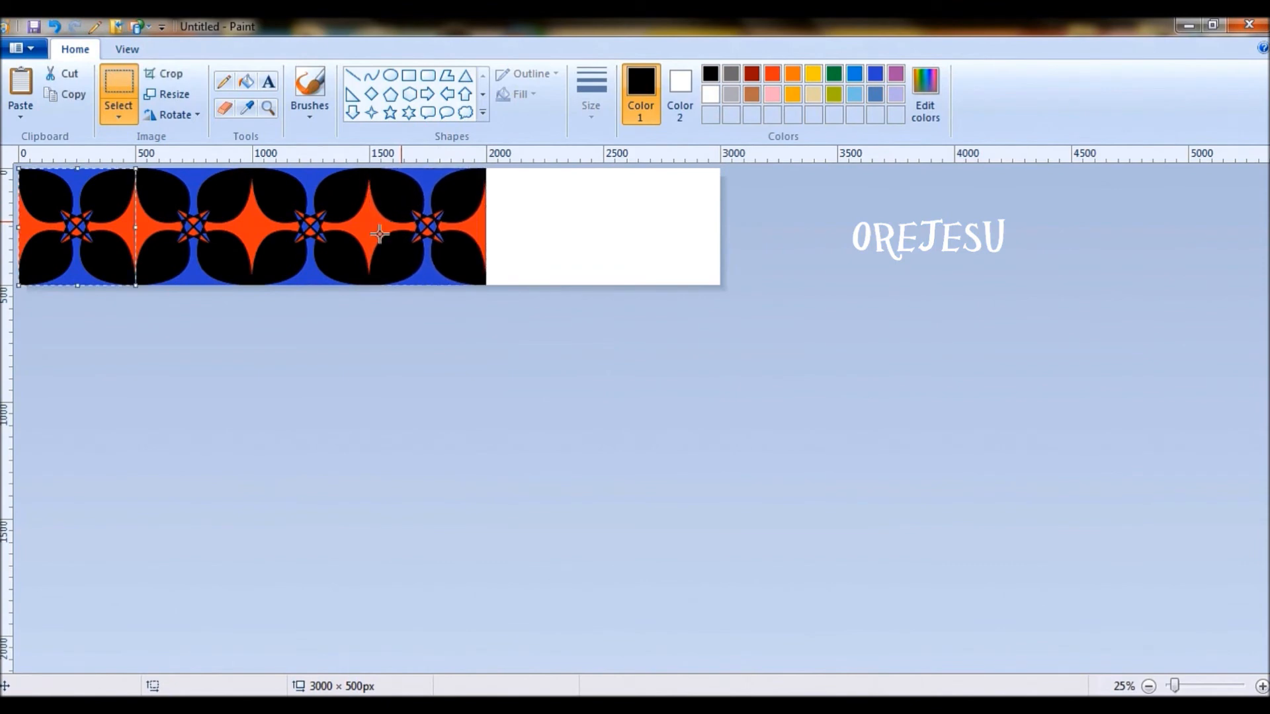
pyautogui.moveTo(98, 218); pyautogui.dragTo(563, 223)
pyautogui.moveTo(562, 230); pyautogui.dragTo(560, 230)
pyautogui.hotkey('ctrl', 'v')
pyautogui.moveTo(85, 212); pyautogui.dragTo(660, 217)
pyautogui.click(941, 378)
# Copy the whole six-tile row, extend the canvas to 3000 × 1000 px and place the copy directly below the original row
pyautogui.hotkey('ctrl', 'a')
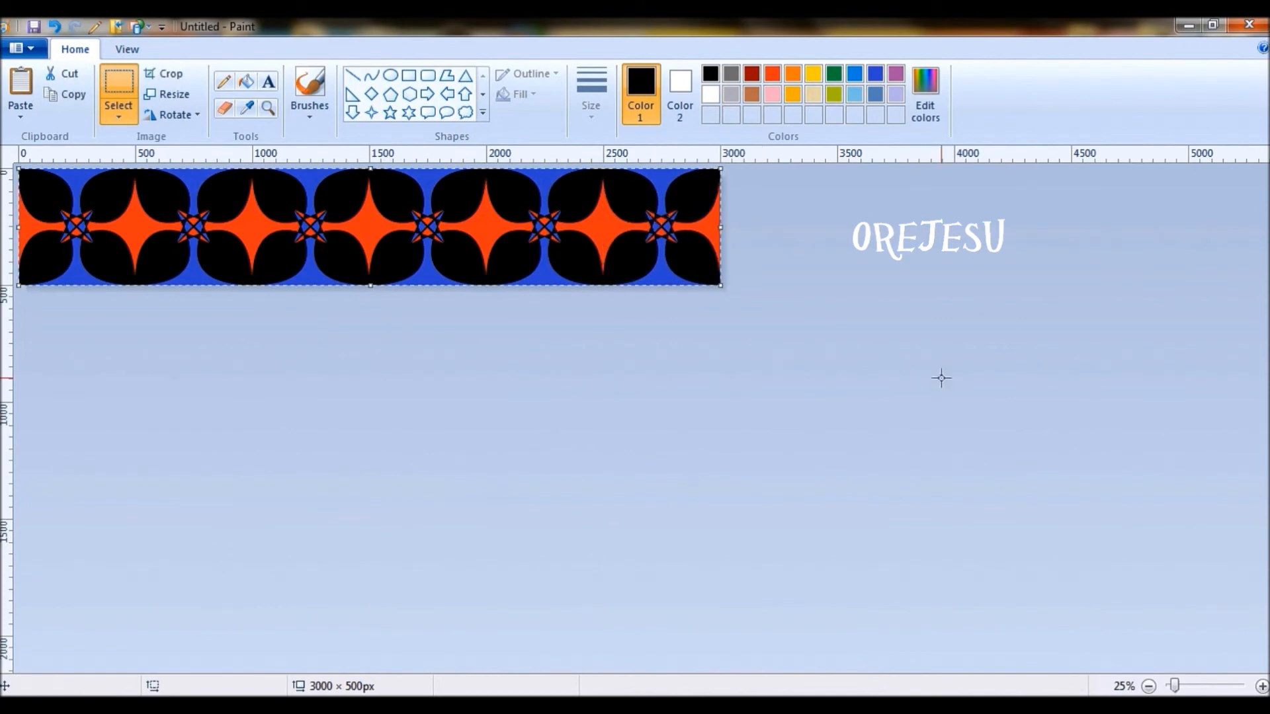
pyautogui.click(829, 498)
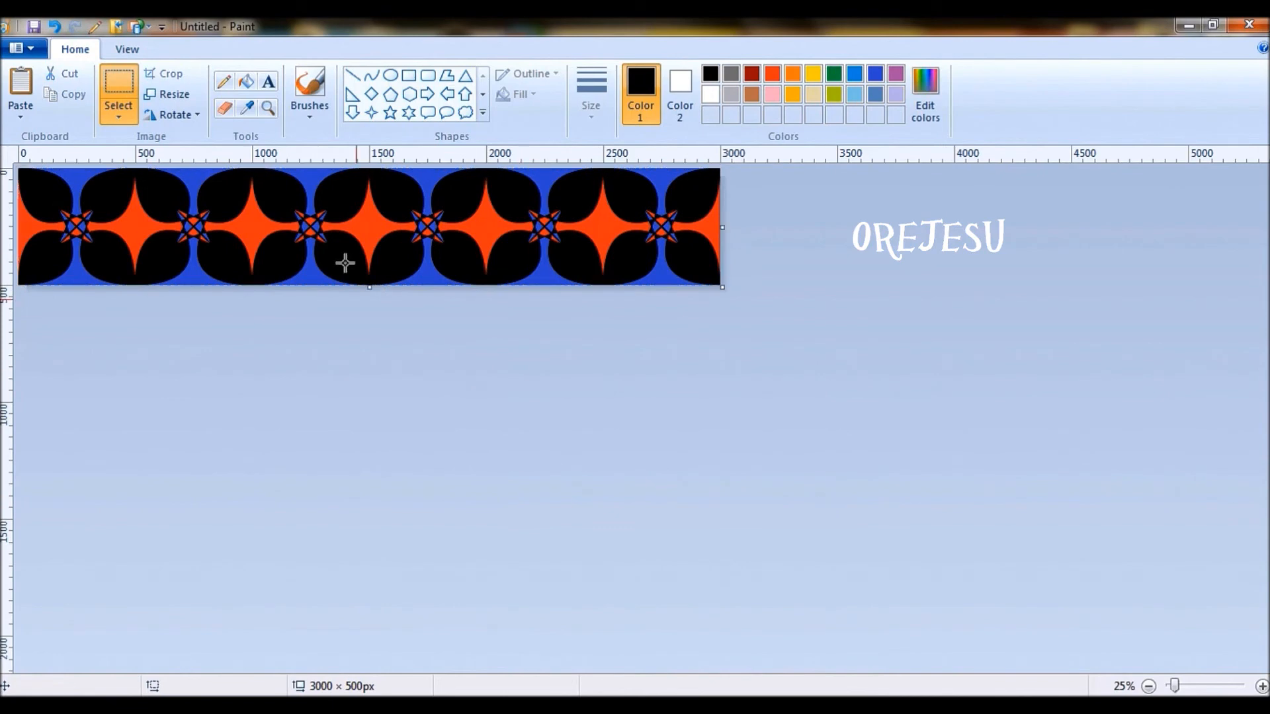
pyautogui.moveTo(371, 288); pyautogui.dragTo(382, 402)
pyautogui.hotkey('ctrl', 'v')
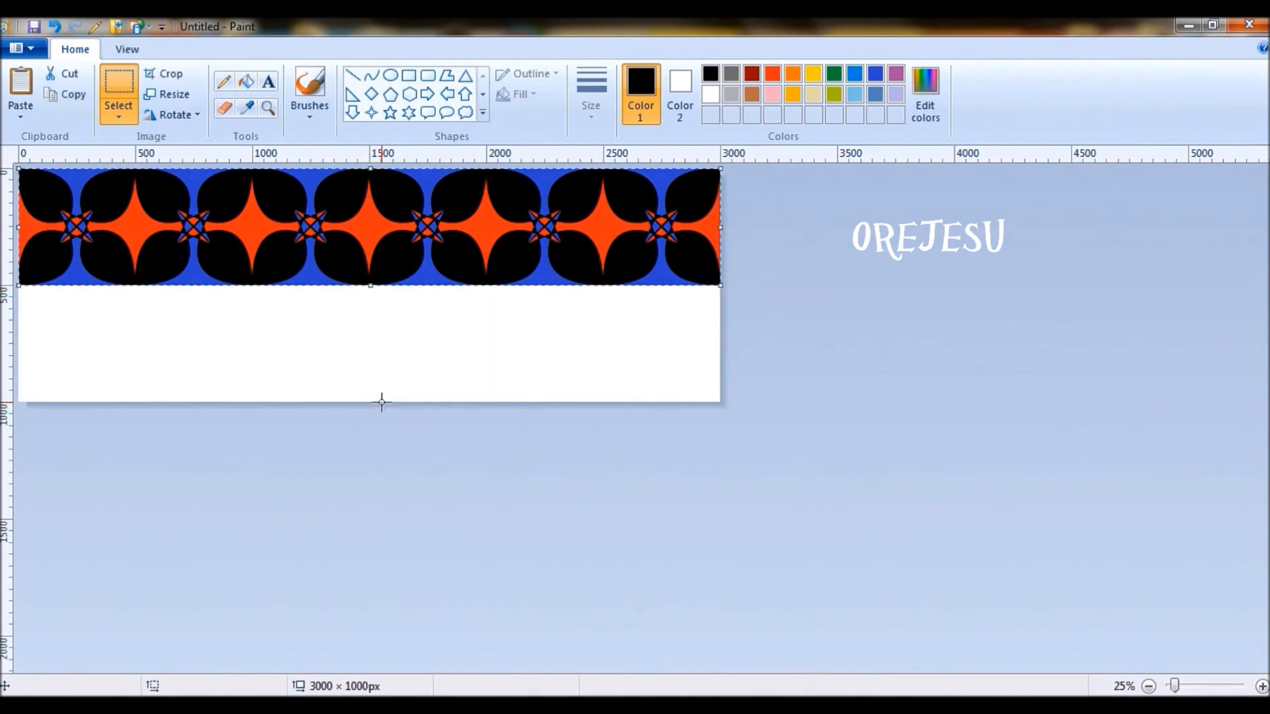
pyautogui.click(322, 294)
pyautogui.moveTo(330, 332); pyautogui.dragTo(290, 311)
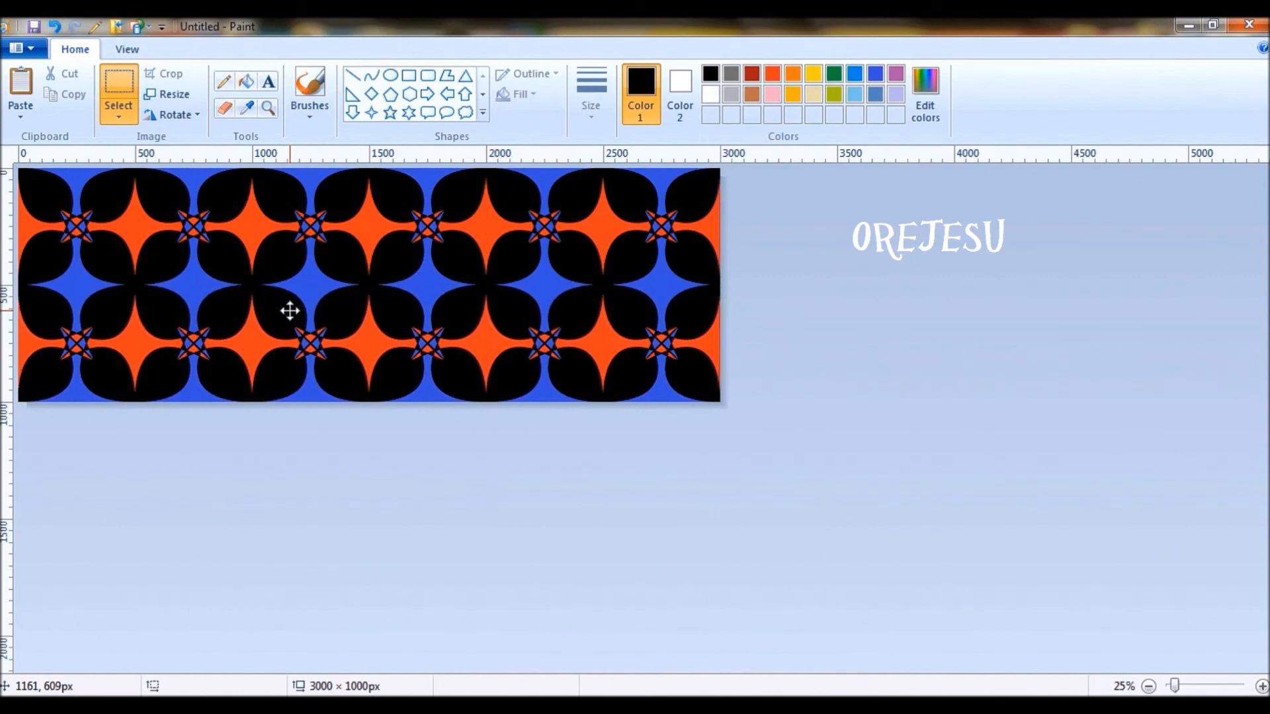
pyautogui.click(417, 506)
# Copy the two-row block, extend the canvas to 3000 × 2000 px and place the copy flush beneath the existing rows
pyautogui.hotkey('ctrl', 'a')
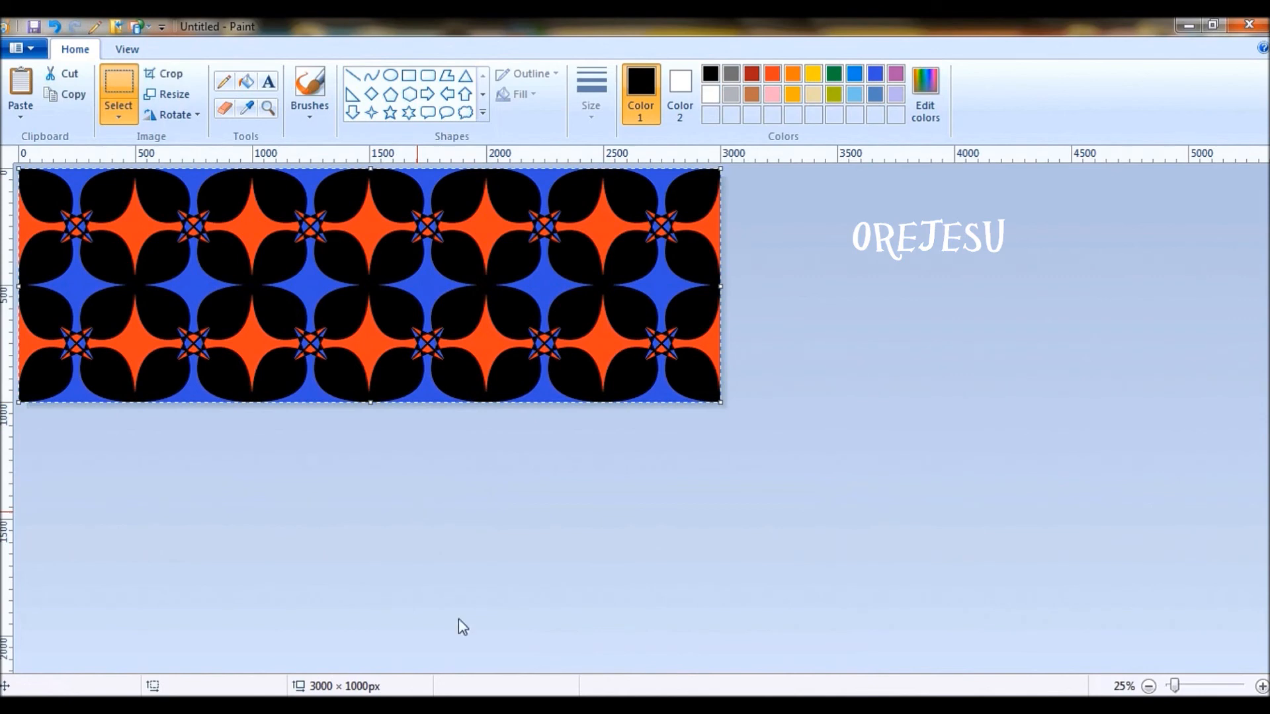
pyautogui.click(483, 669)
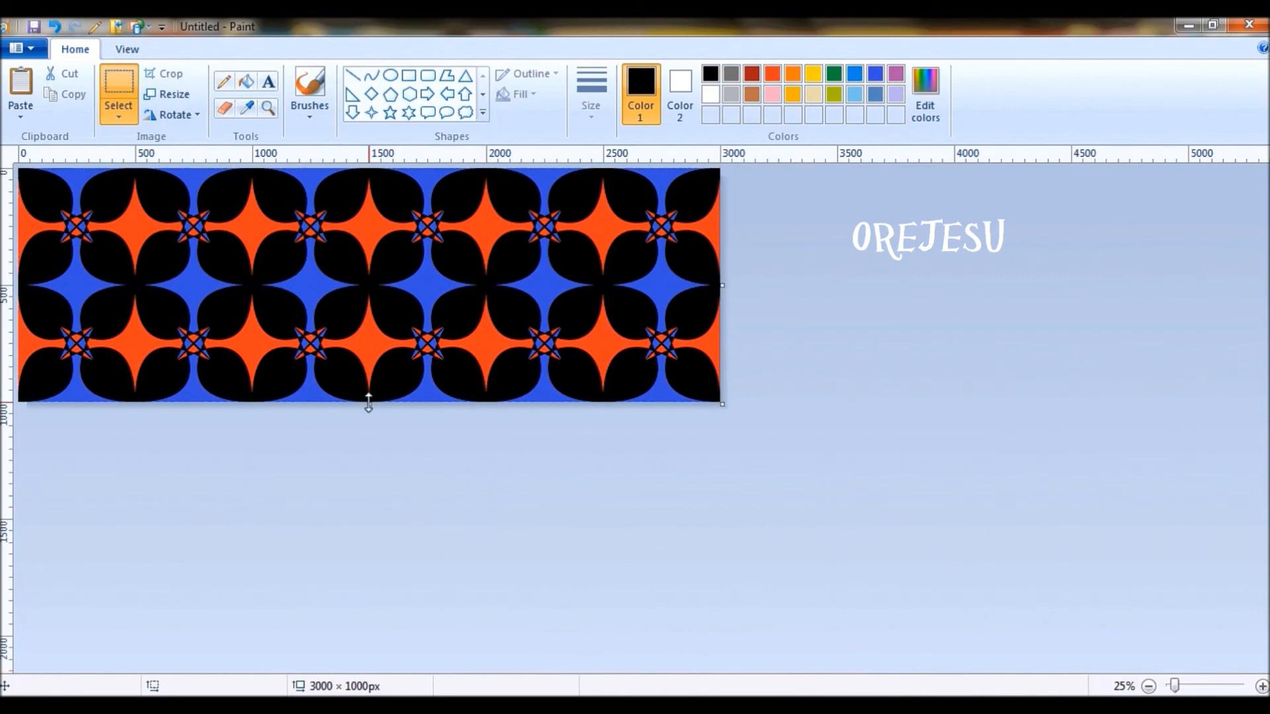
pyautogui.moveTo(368, 402); pyautogui.dragTo(402, 636)
pyautogui.hotkey('ctrl', 'v')
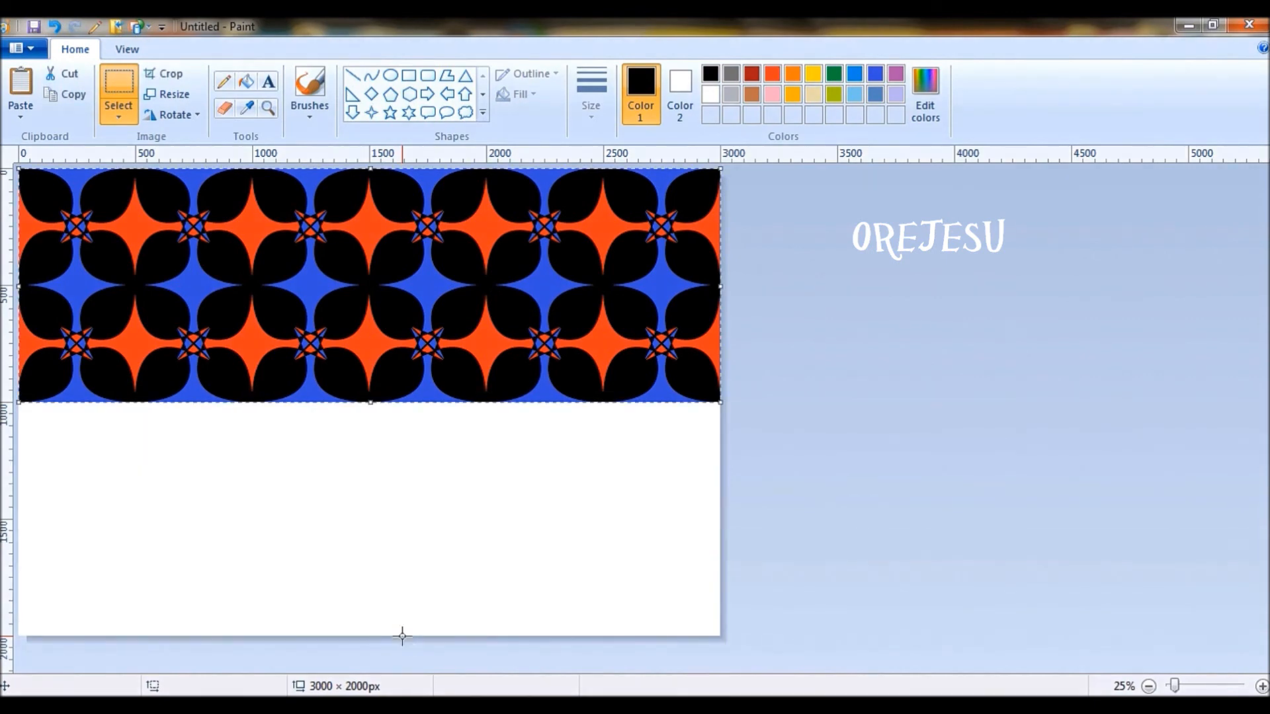
pyautogui.moveTo(306, 340); pyautogui.dragTo(313, 546)
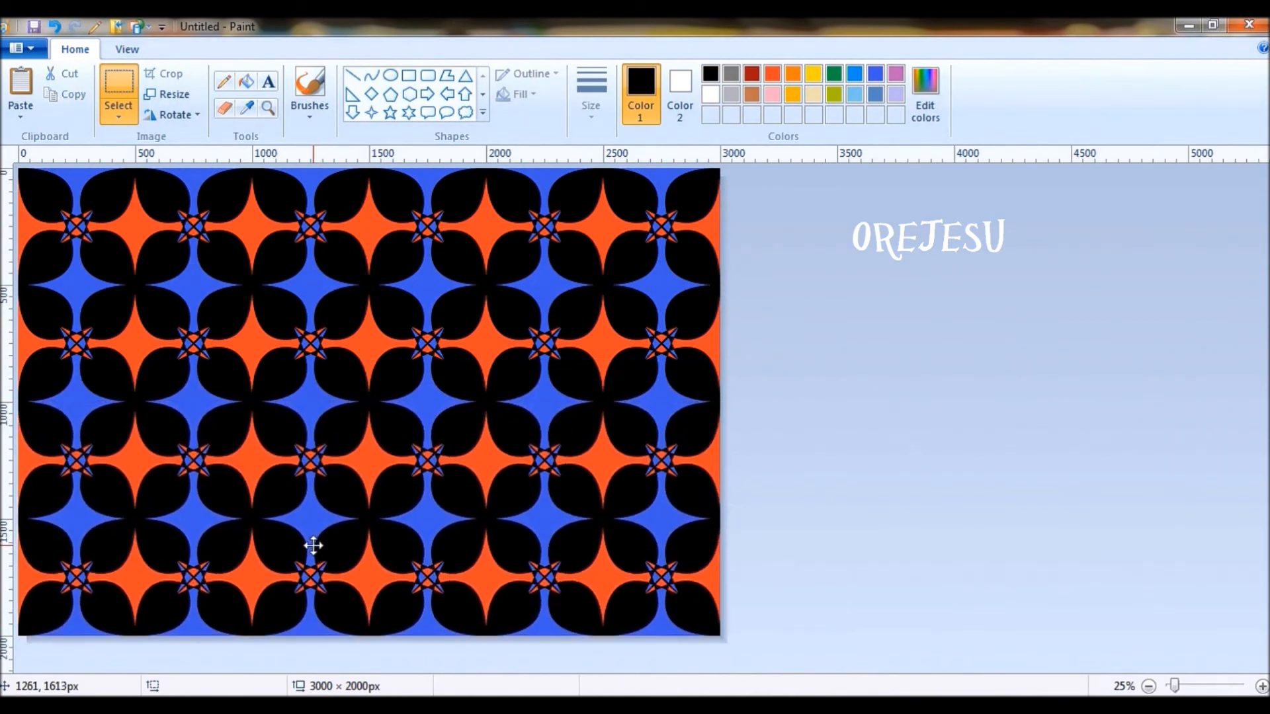
pyautogui.moveTo(313, 546); pyautogui.dragTo(313, 546)
pyautogui.click(997, 461)
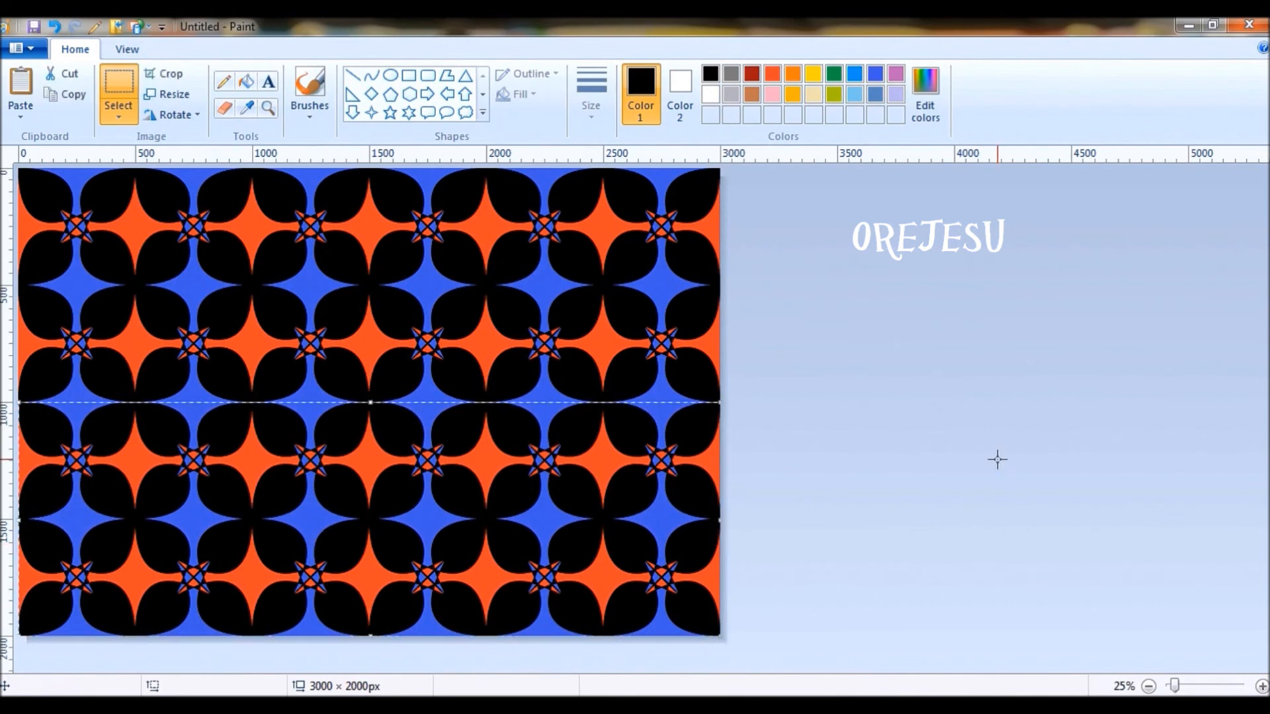
# Extend the canvas to 3000 × 3000 px and fill the new blank area with another pasted copy of the two-row block
pyautogui.click(1149, 686)
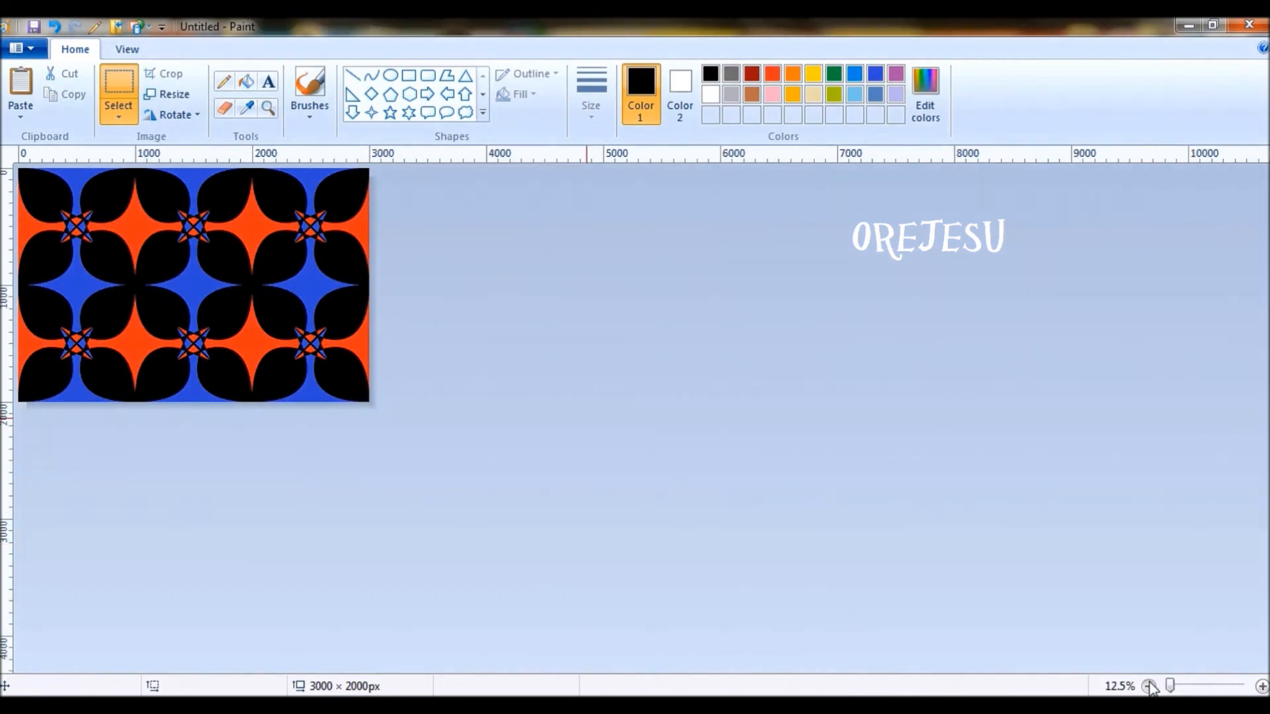
pyautogui.moveTo(195, 404); pyautogui.dragTo(206, 519)
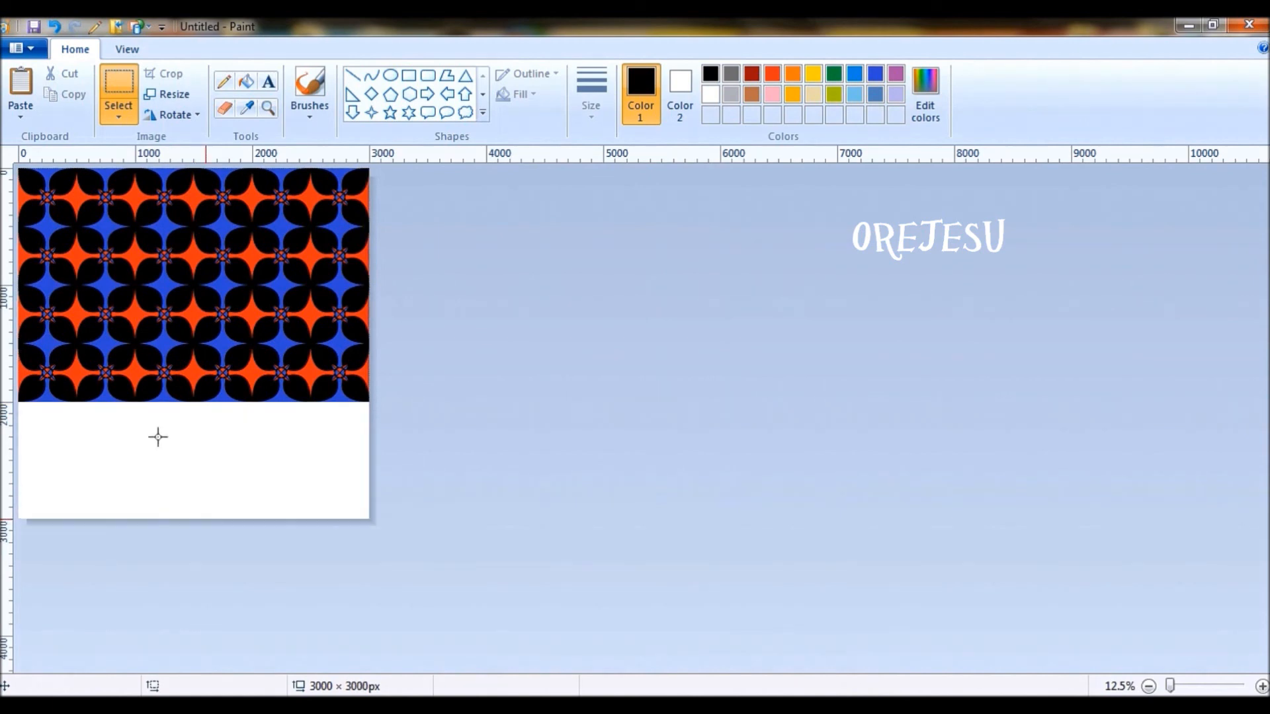
pyautogui.hotkey('ctrl', 'v')
pyautogui.moveTo(152, 241); pyautogui.dragTo(163, 439)
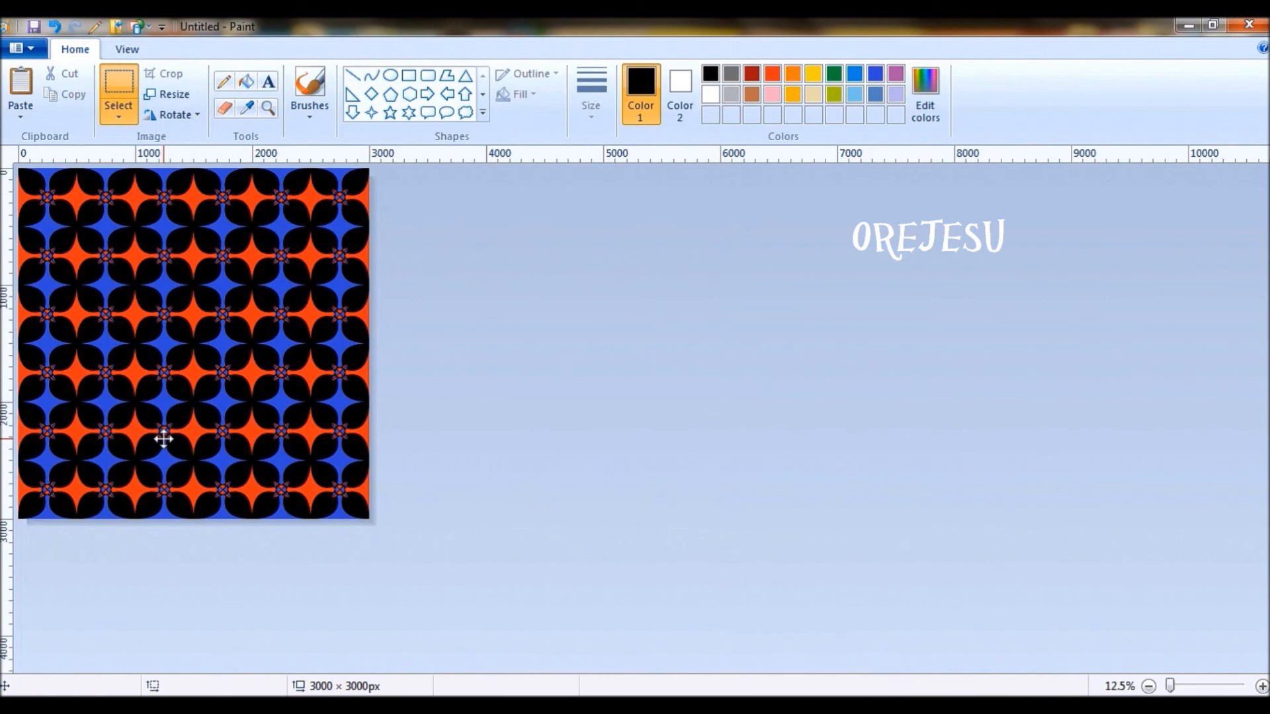
pyautogui.click(629, 446)
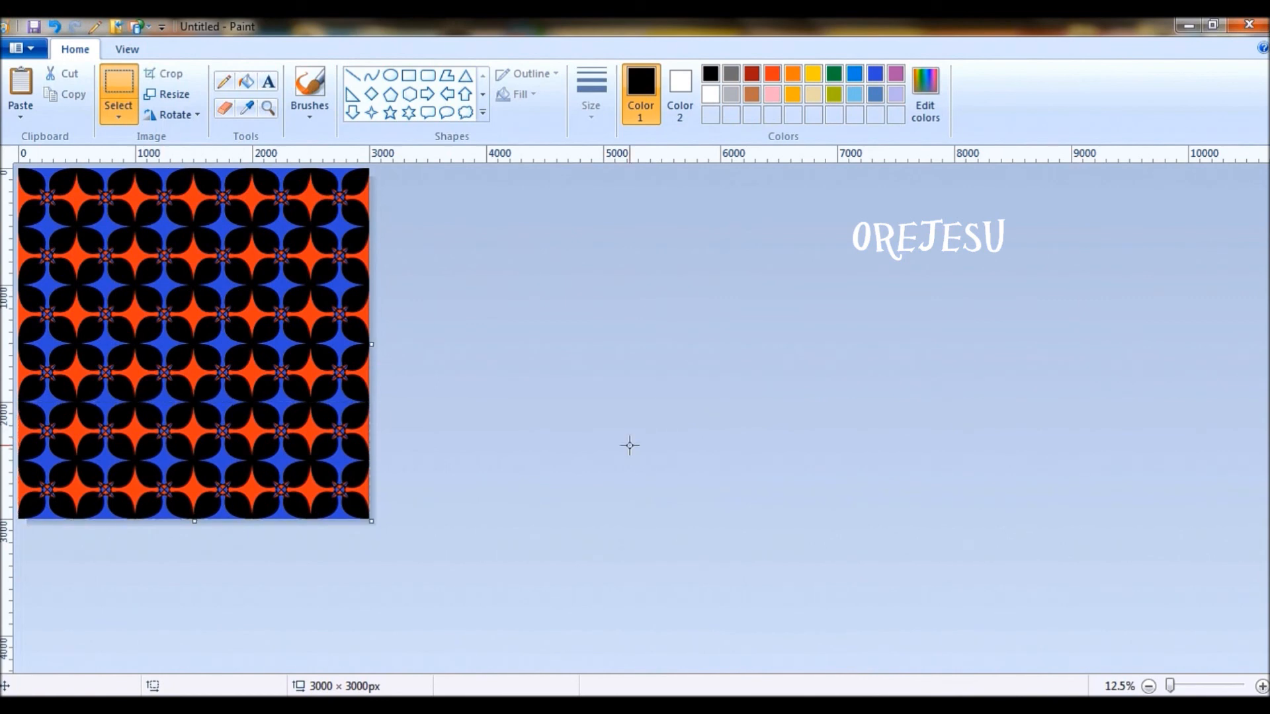